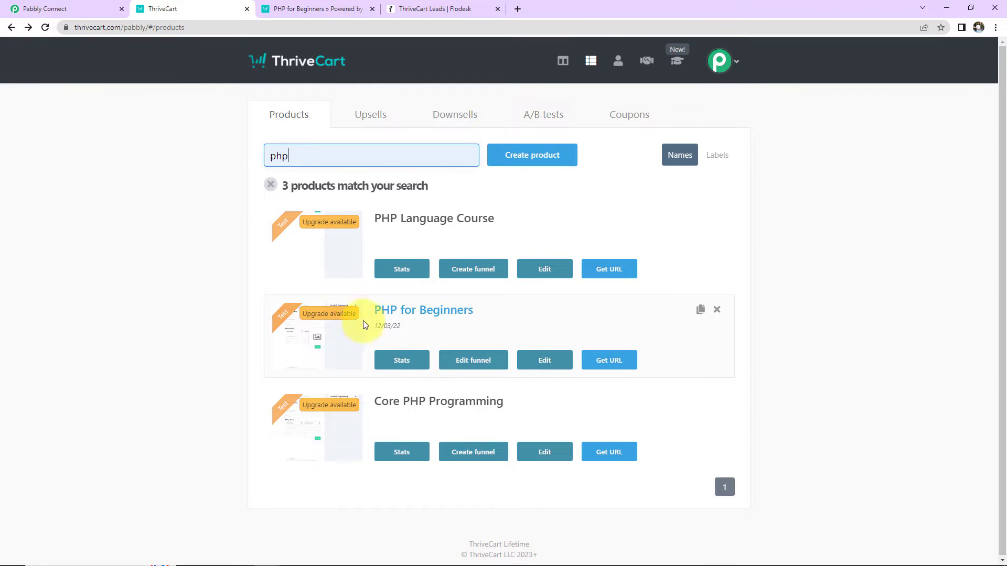
- Check the $15 PHP for Beginners checkout, then Flodesk's ThriveCart Leads segment with 2 subscribers
{"action": "left_click", "coordinate": [307, 7]}
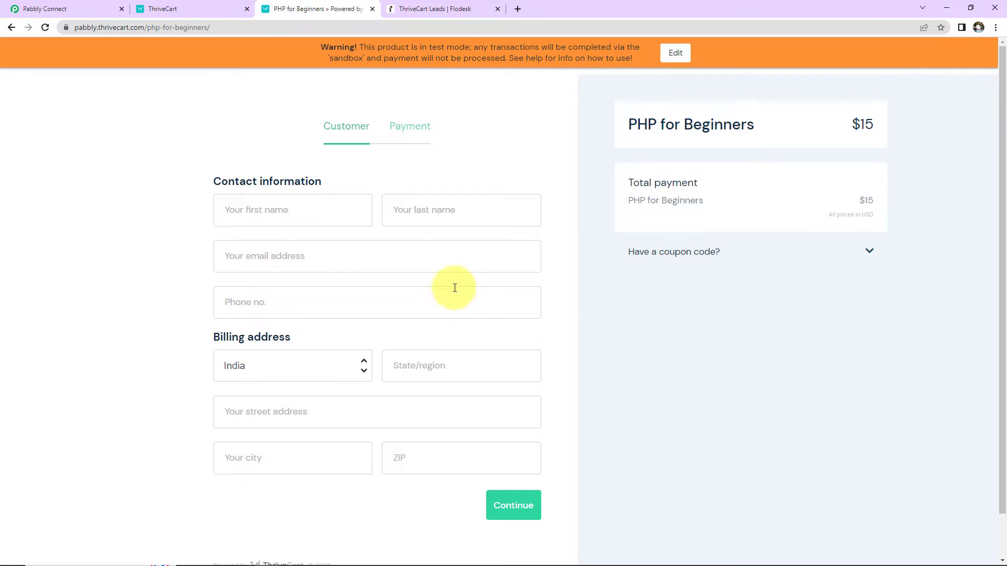
{"action": "left_click", "coordinate": [445, 10]}
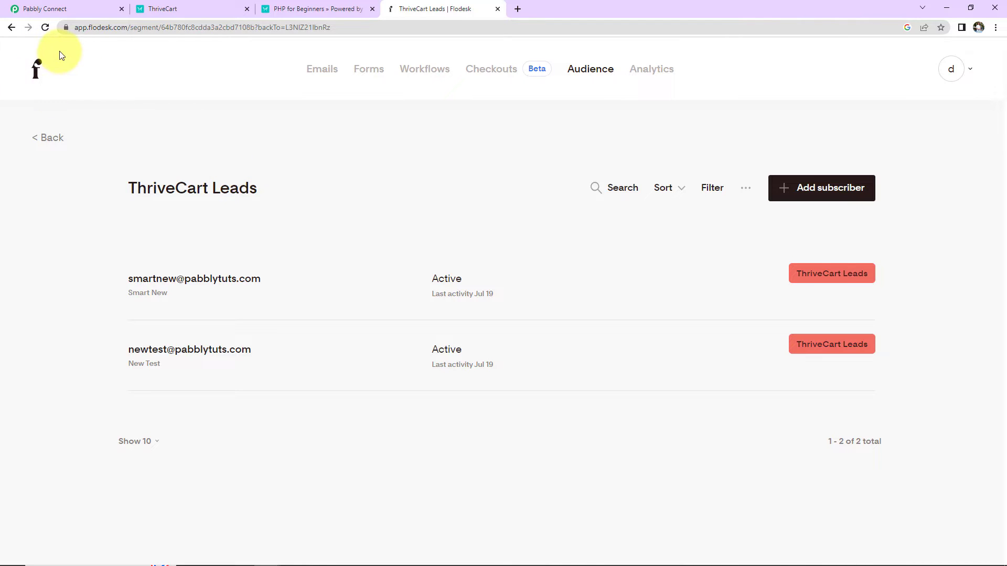
- Go from the ThriveCart products list to the Pabbly Connect website and sign in
{"action": "left_click", "coordinate": [158, 6]}
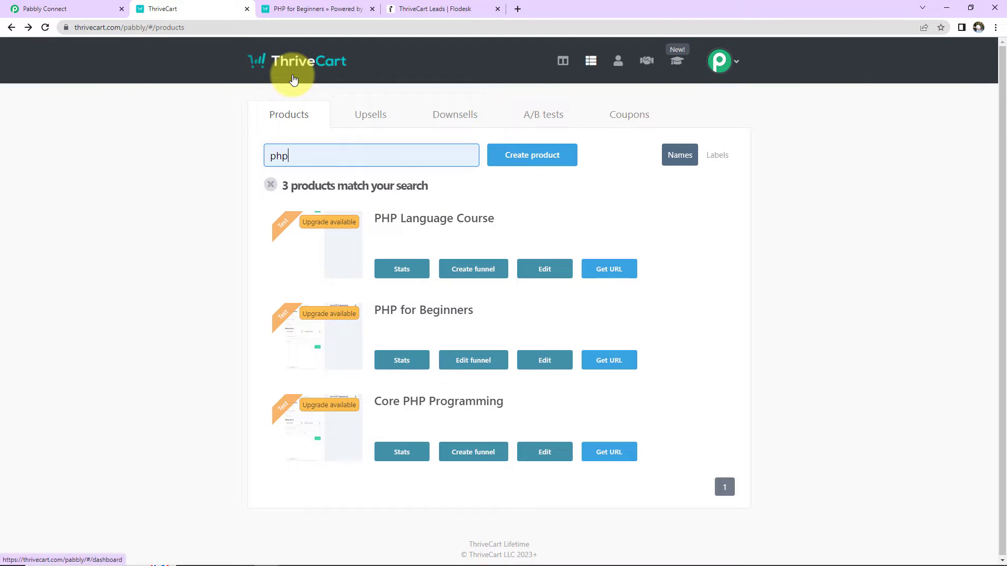
{"action": "left_click", "coordinate": [72, 10]}
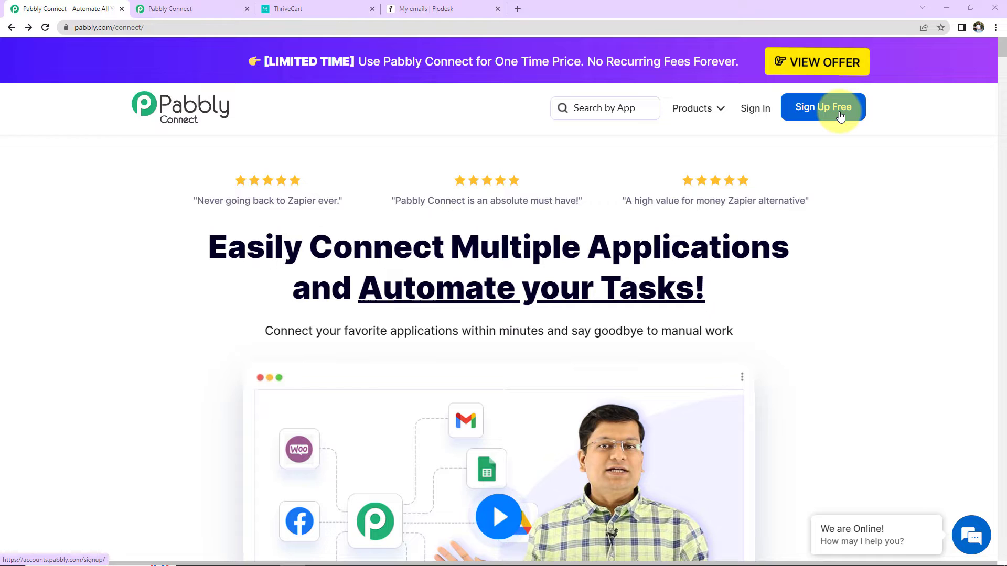
{"action": "left_click", "coordinate": [758, 114]}
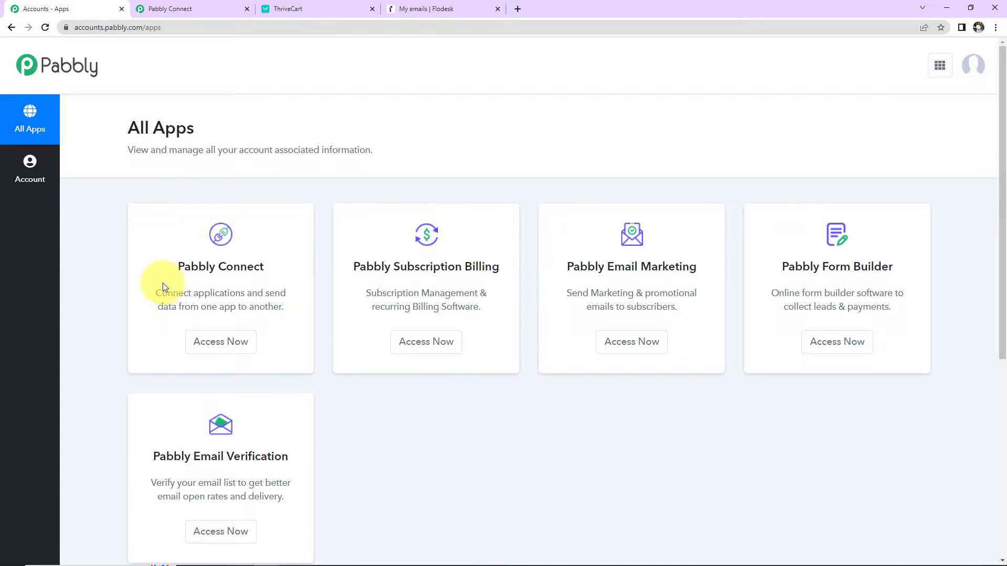
- Launch Pabbly Connect from All Apps and start a new workflow
{"action": "left_click", "coordinate": [246, 344]}
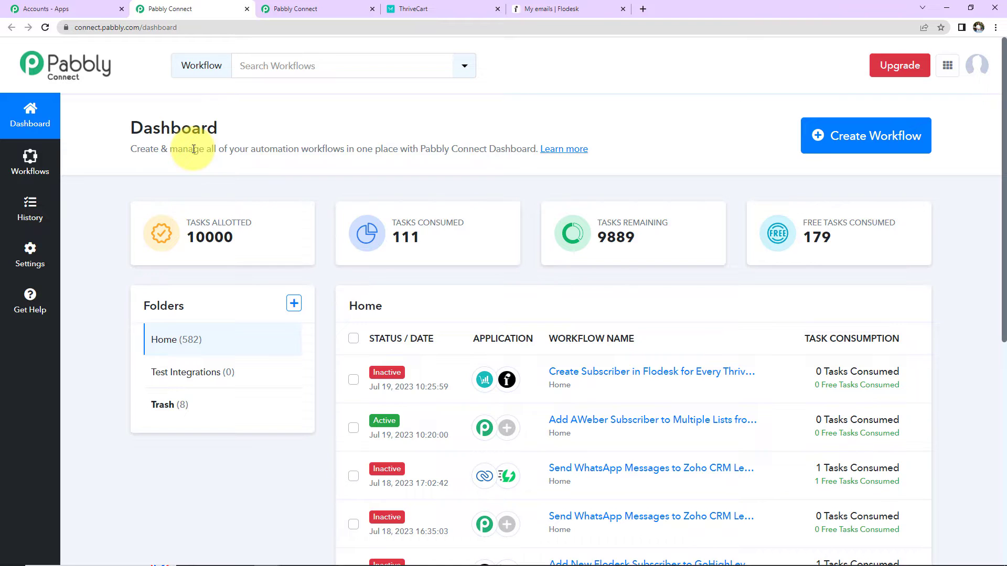
{"action": "left_click", "coordinate": [895, 144]}
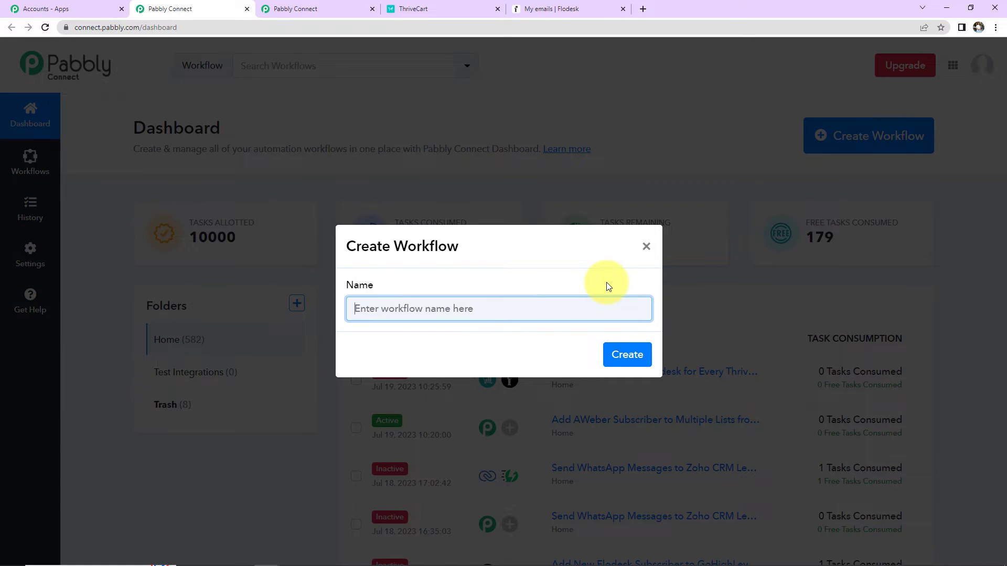
- Name the workflow for adding Flodesk segment subscribers from ThriveCart sales and create it
{"action": "key", "text": "ctrl+v"}
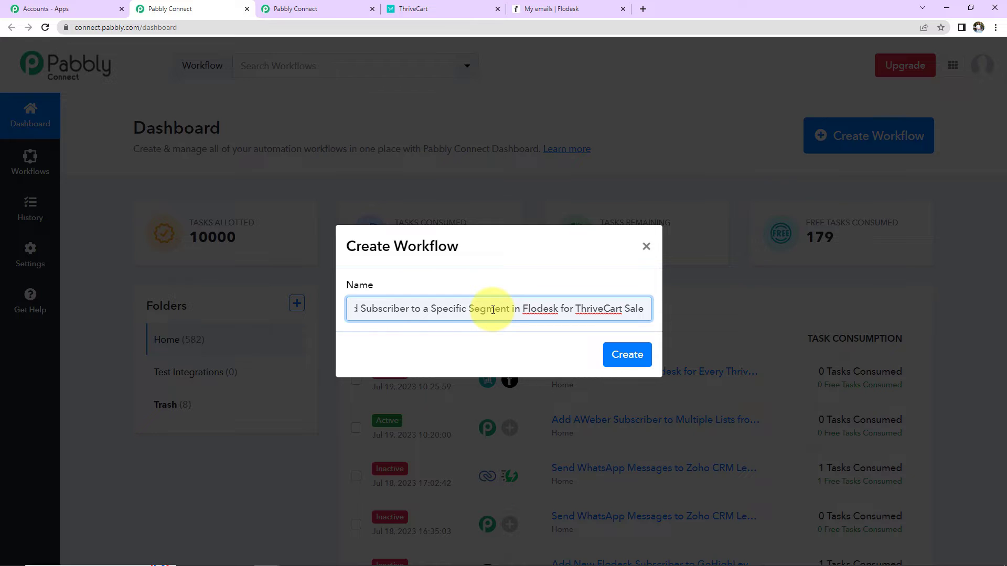
{"action": "left_click", "coordinate": [627, 354]}
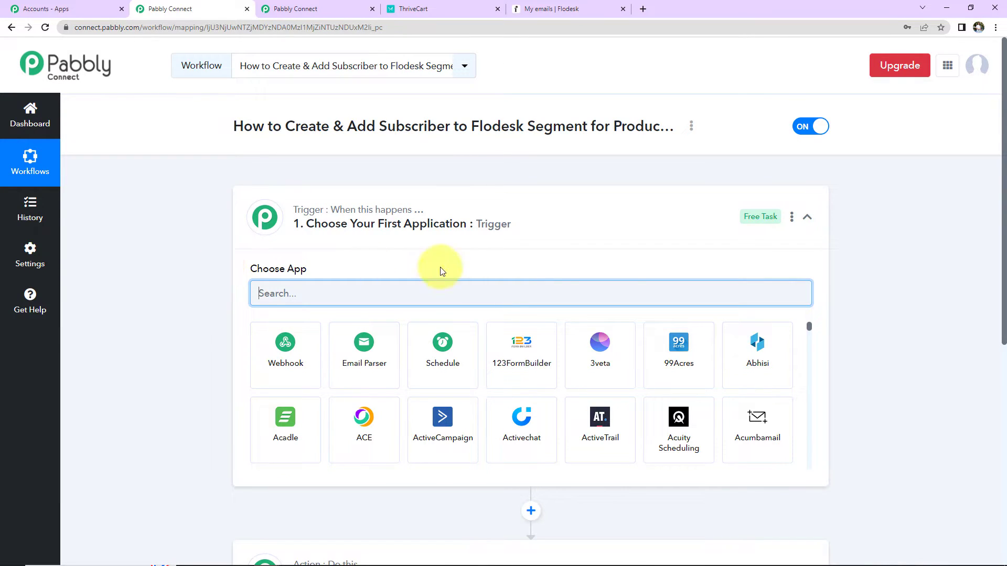
- Scroll down to the trigger step's Choose App search box
{"action": "scroll", "coordinate": [509, 242], "scroll_direction": "down", "scroll_amount": 2}
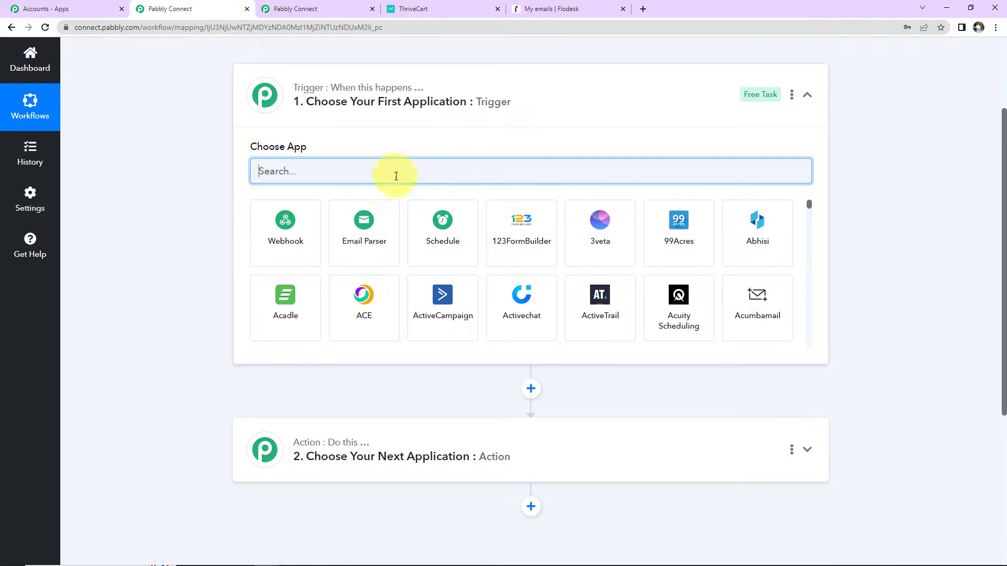
- Search 'Thri' and set ThriveCart as the trigger app with the Product Purchase event
{"action": "type", "text": "Thri"}
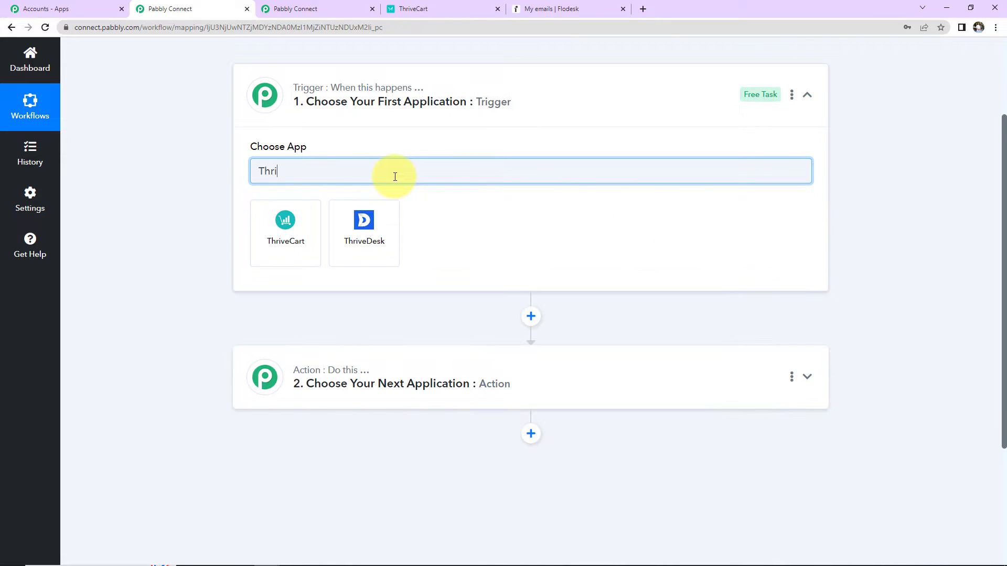
{"action": "left_click", "coordinate": [302, 259]}
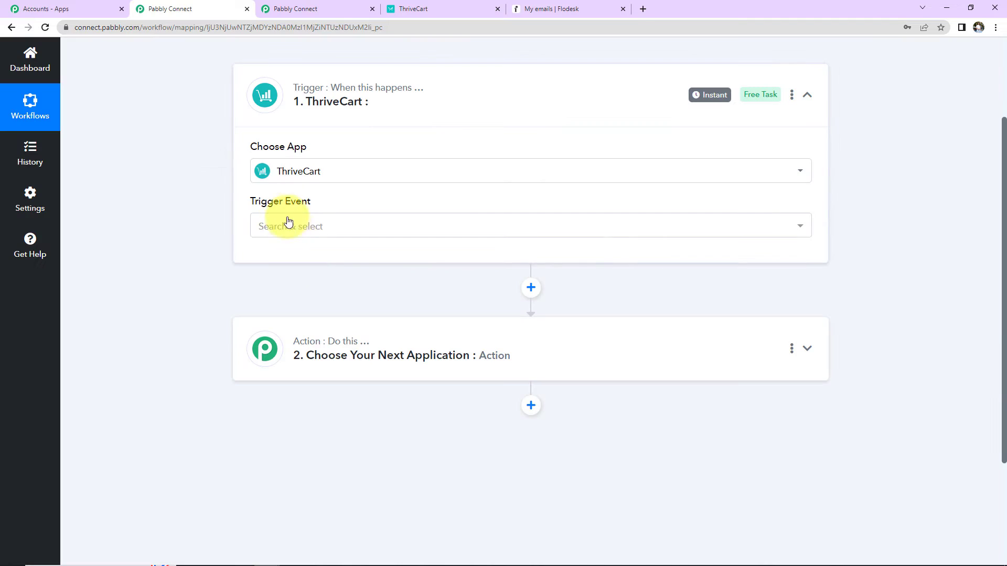
{"action": "mouse_move", "coordinate": [270, 204]}
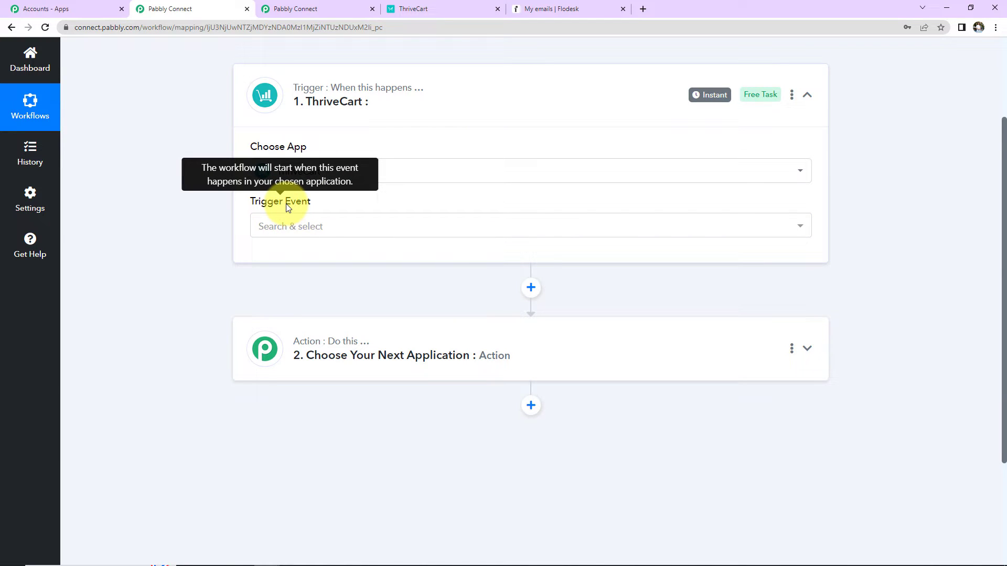
{"action": "left_click", "coordinate": [294, 231]}
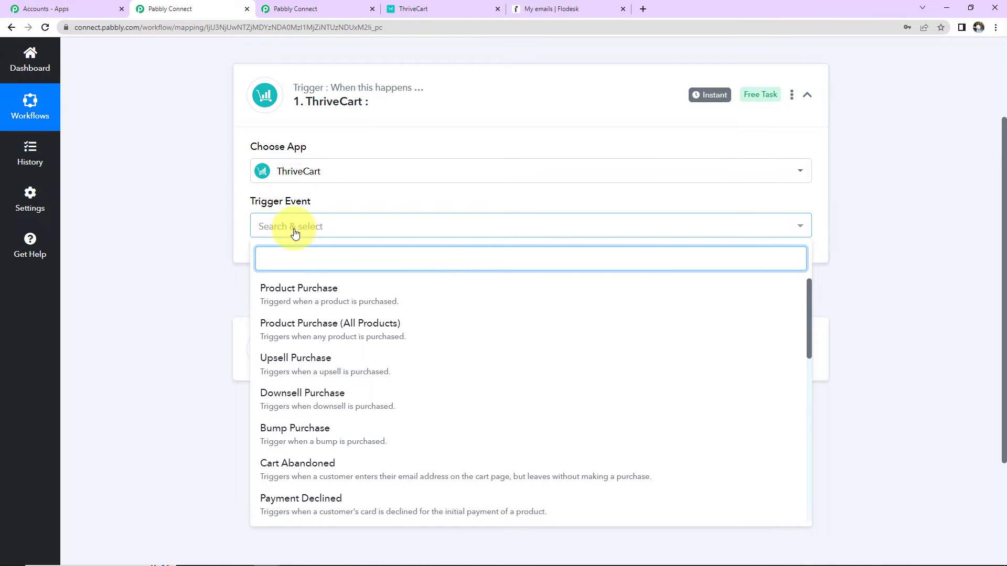
{"action": "left_click", "coordinate": [290, 291]}
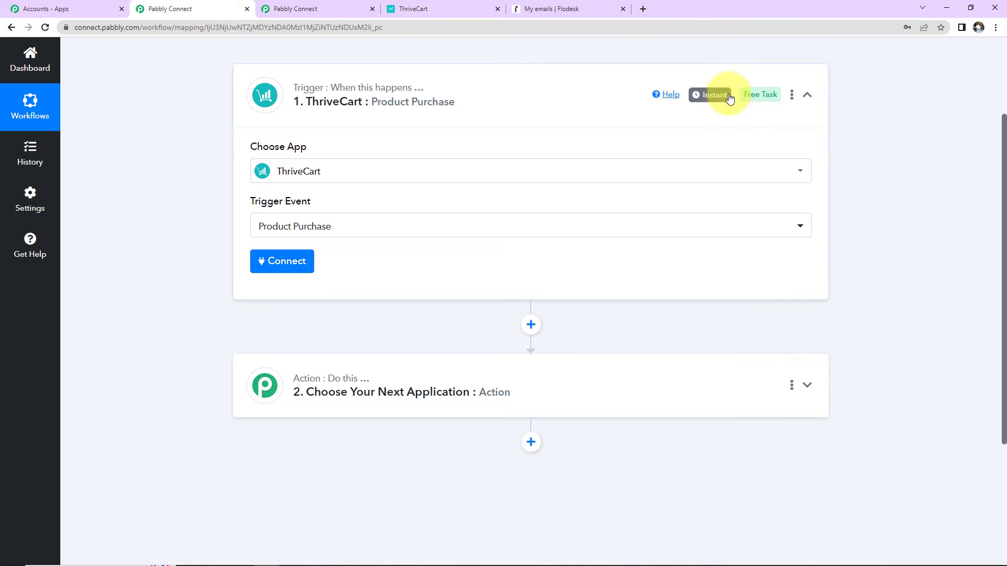
{"action": "mouse_move", "coordinate": [718, 101]}
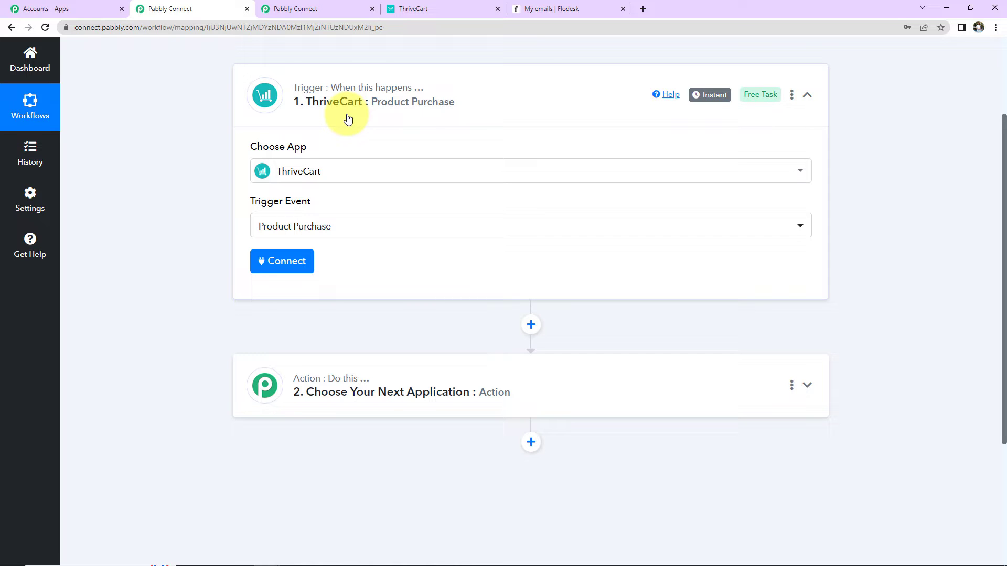
- Add a new ThriveCart #7 connection and open ThriveCart's API & Webhook settings for its token
{"action": "left_click", "coordinate": [271, 259]}
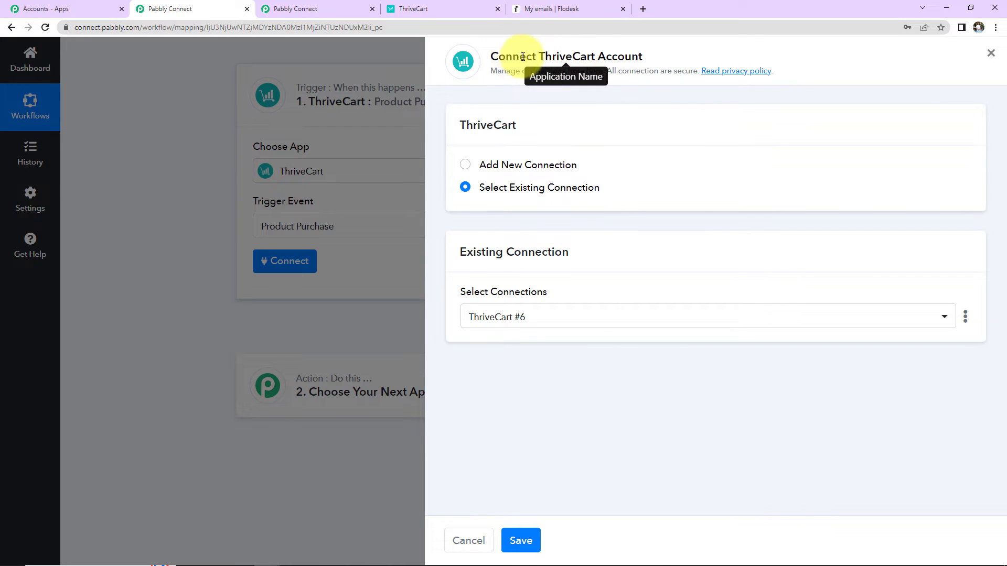
{"action": "left_click_drag", "start_coordinate": [540, 55], "coordinate": [641, 52]}
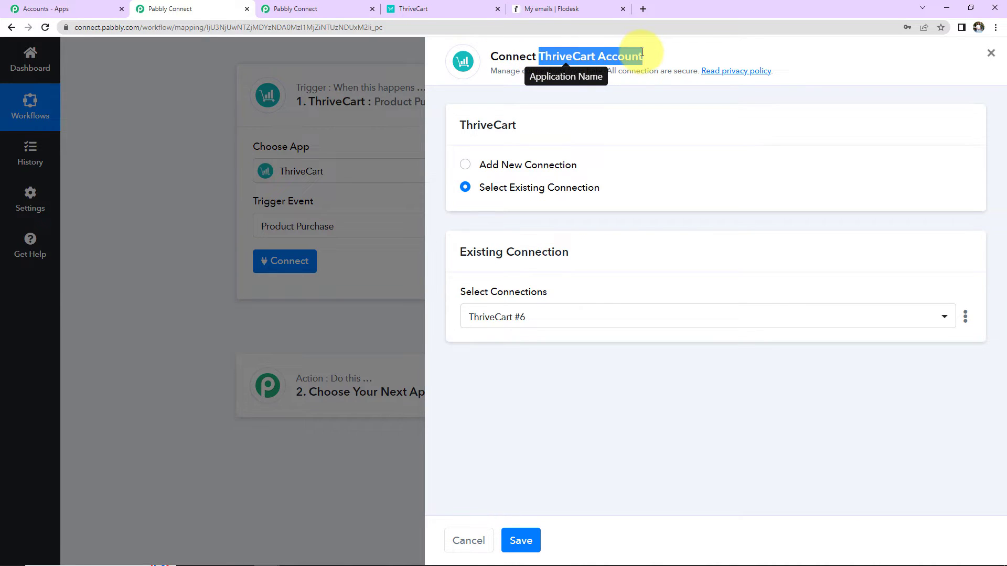
{"action": "left_click", "coordinate": [466, 165]}
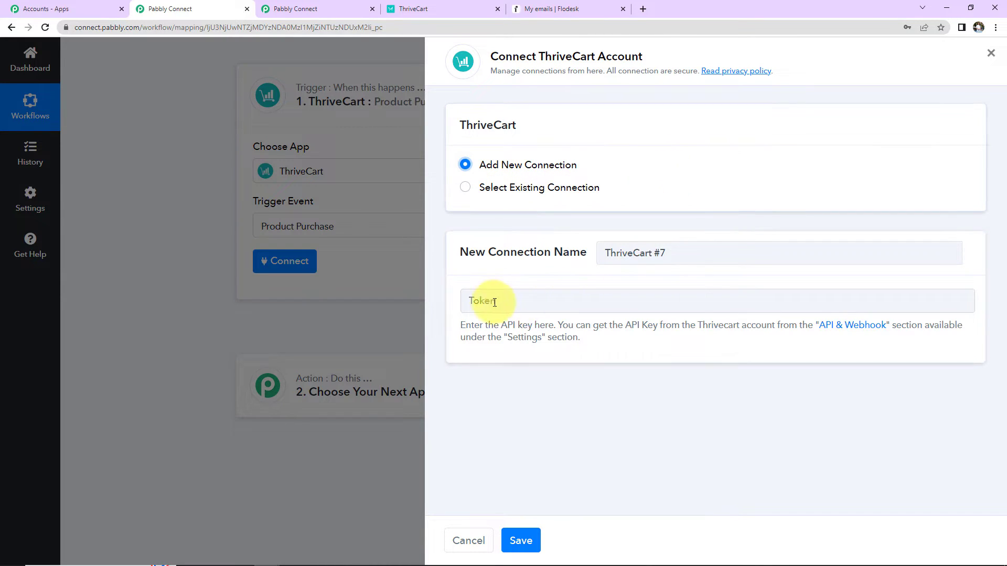
{"action": "left_click", "coordinate": [468, 297]}
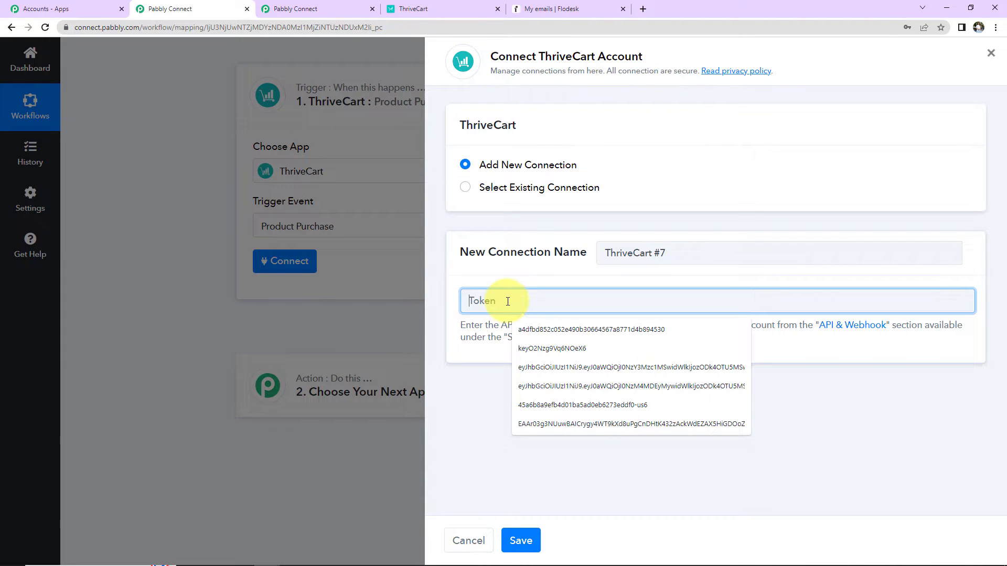
{"action": "left_click", "coordinate": [474, 374]}
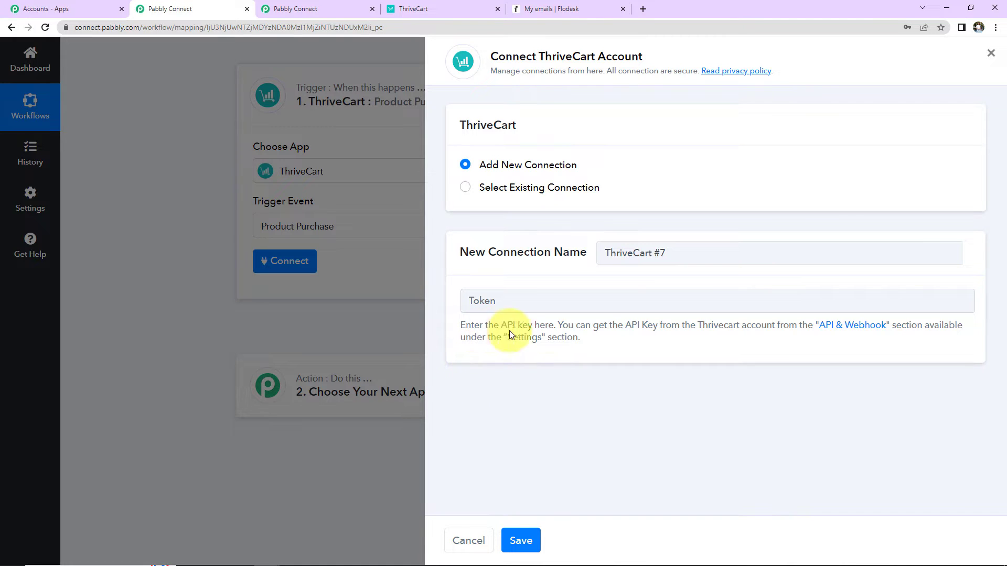
{"action": "left_click", "coordinate": [856, 326]}
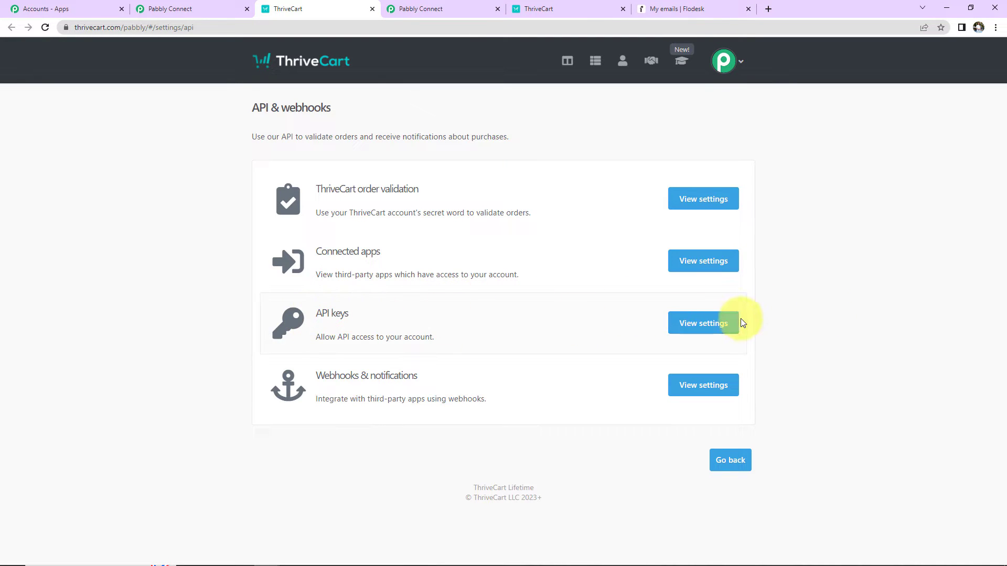
- Create and copy a ThriveCart API key named 'Integration Test' for Pabbly's API key field
{"action": "left_click", "coordinate": [696, 326]}
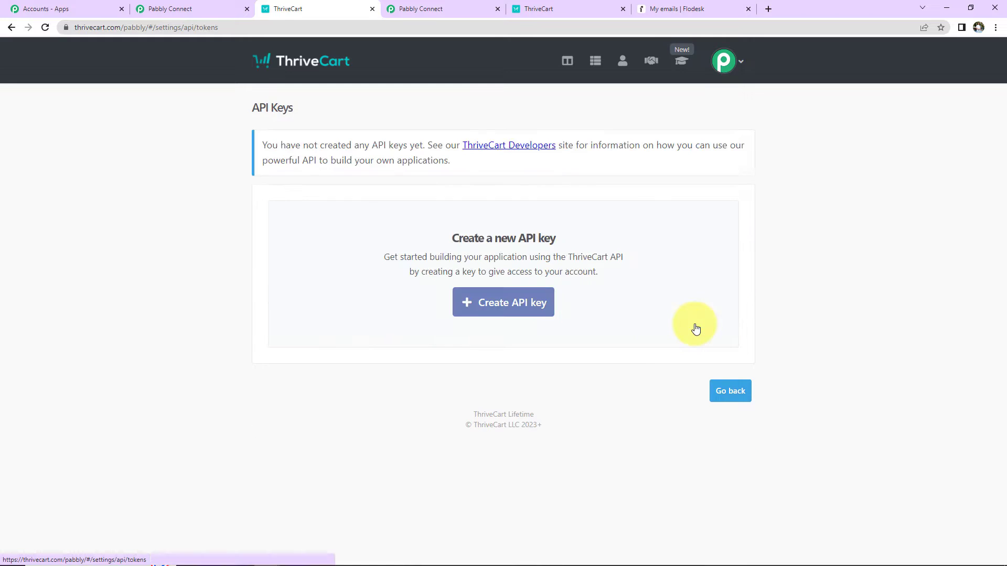
{"action": "left_click", "coordinate": [493, 313]}
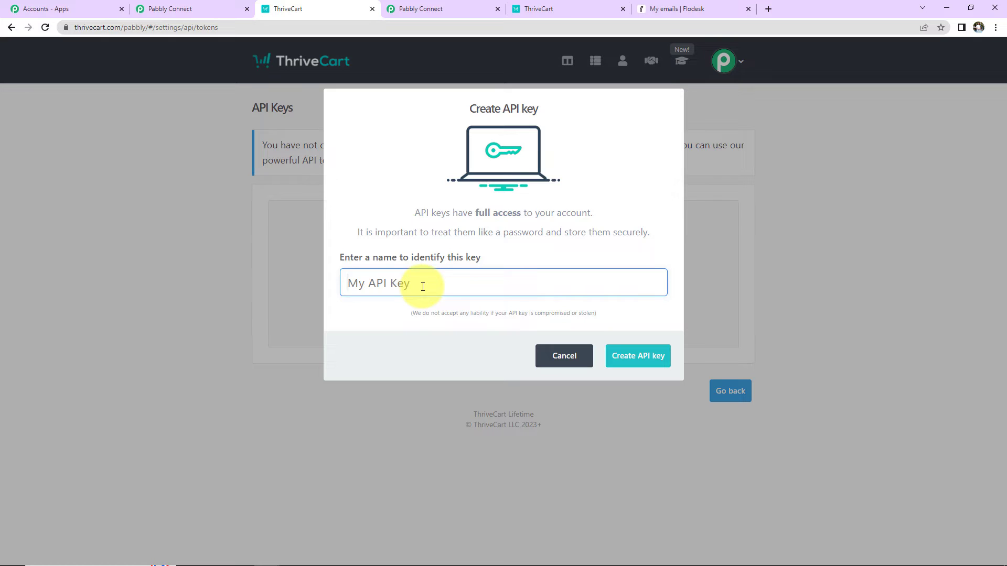
{"action": "type", "text": "Integration Test"}
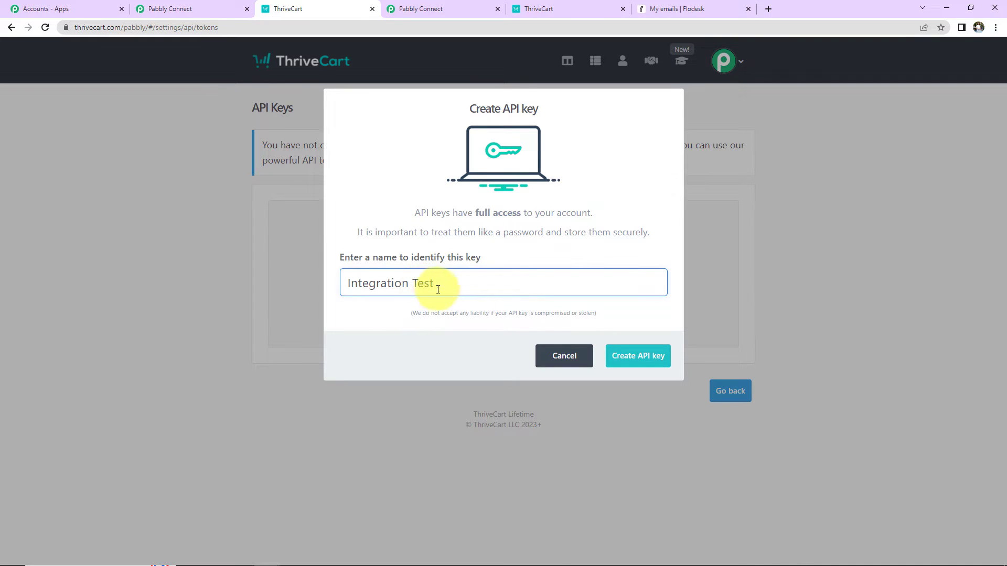
{"action": "left_click", "coordinate": [622, 356]}
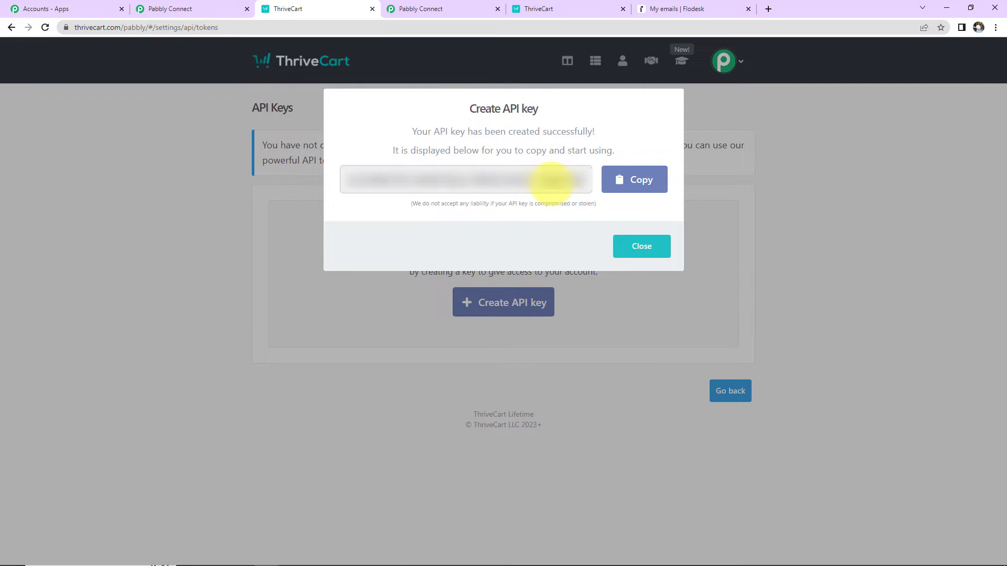
{"action": "left_click", "coordinate": [608, 178]}
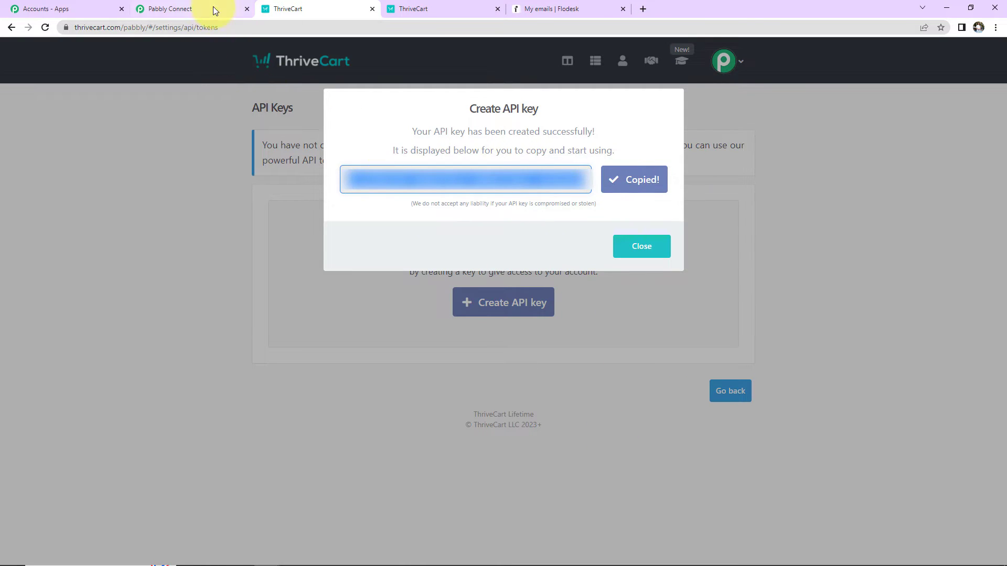
{"action": "left_click", "coordinate": [215, 10]}
{"action": "left_click", "coordinate": [506, 306]}
- Paste the API key, save the ThriveCart connection, and review the Product and Product Status options
{"action": "key", "text": "ctrl+v"}
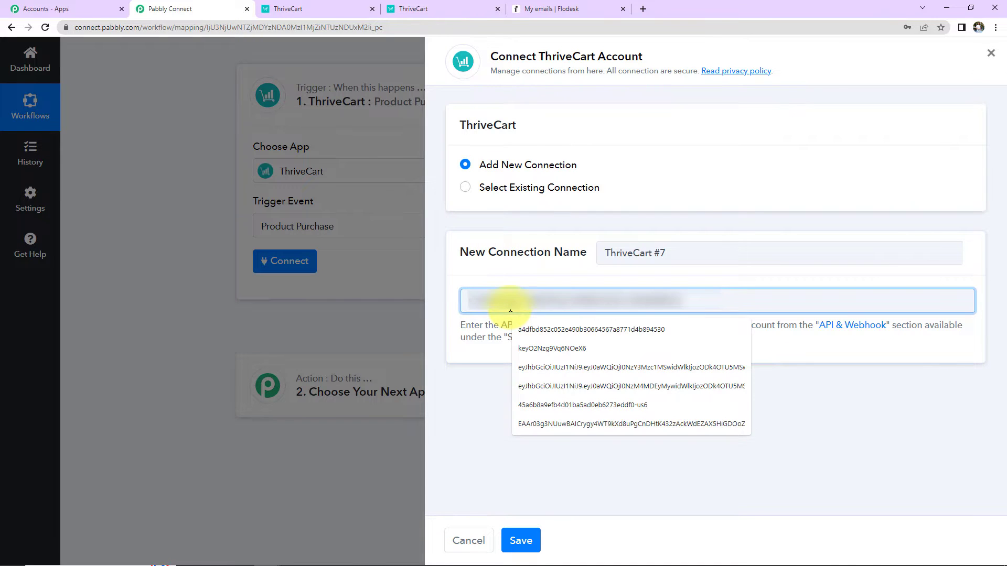
{"action": "left_click", "coordinate": [518, 543]}
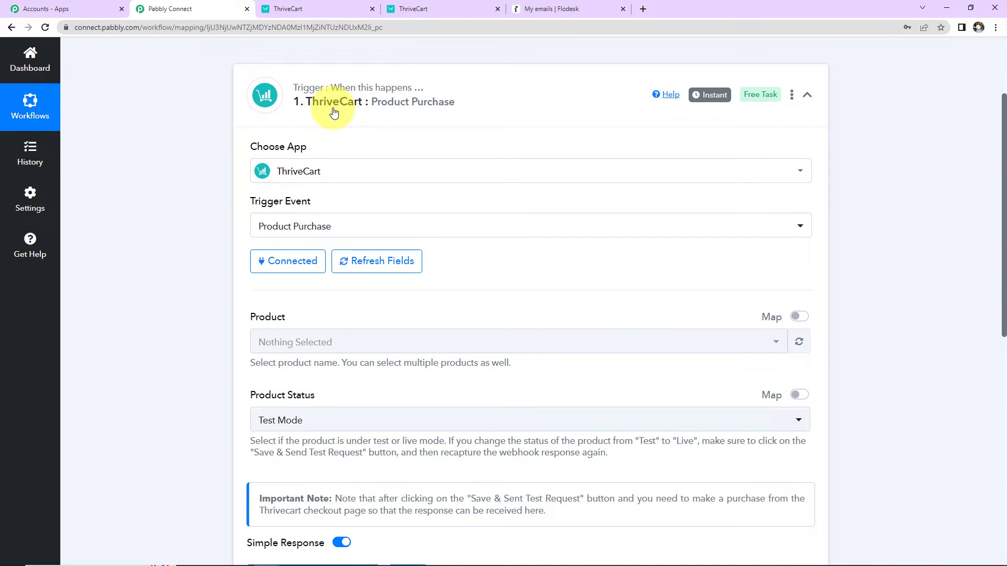
{"action": "scroll", "coordinate": [367, 331], "scroll_direction": "down", "scroll_amount": 2}
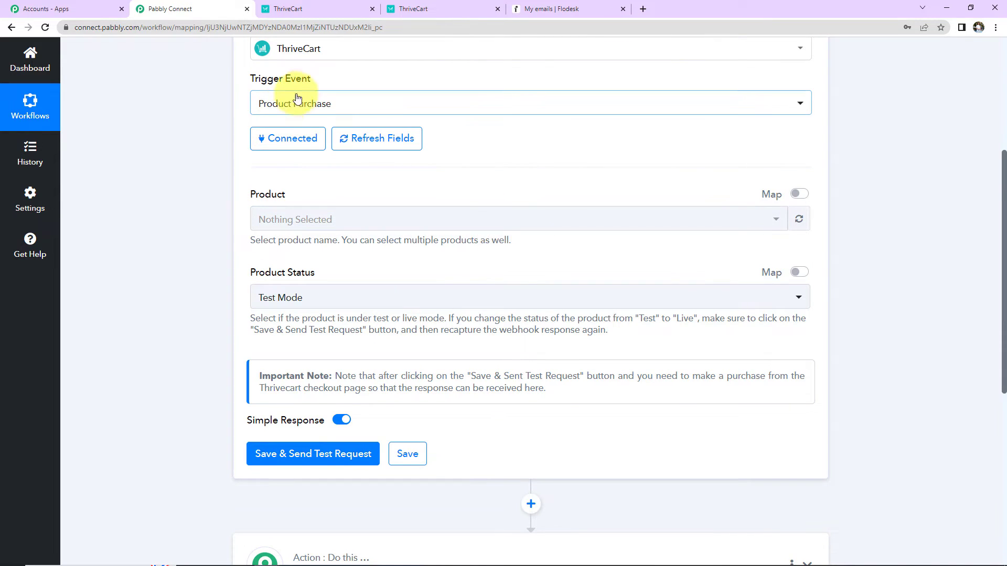
{"action": "left_click", "coordinate": [459, 17]}
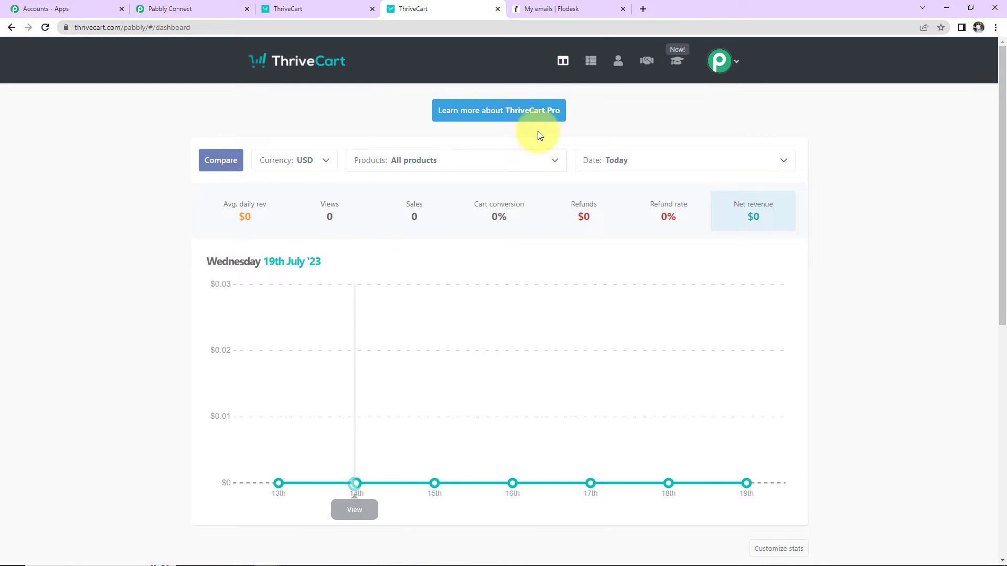
- Filter ThriveCart's products by 'PHP' to see the three PHP products, then return to Pabbly
{"action": "left_click", "coordinate": [591, 61]}
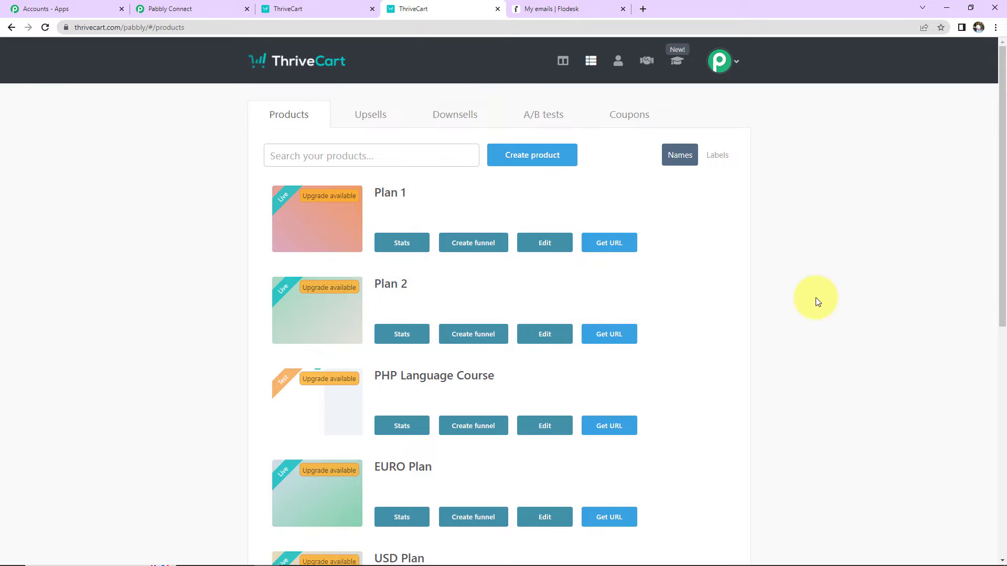
{"action": "scroll", "coordinate": [791, 289], "scroll_direction": "down", "scroll_amount": 5}
{"action": "scroll", "coordinate": [791, 288], "scroll_direction": "down", "scroll_amount": 3}
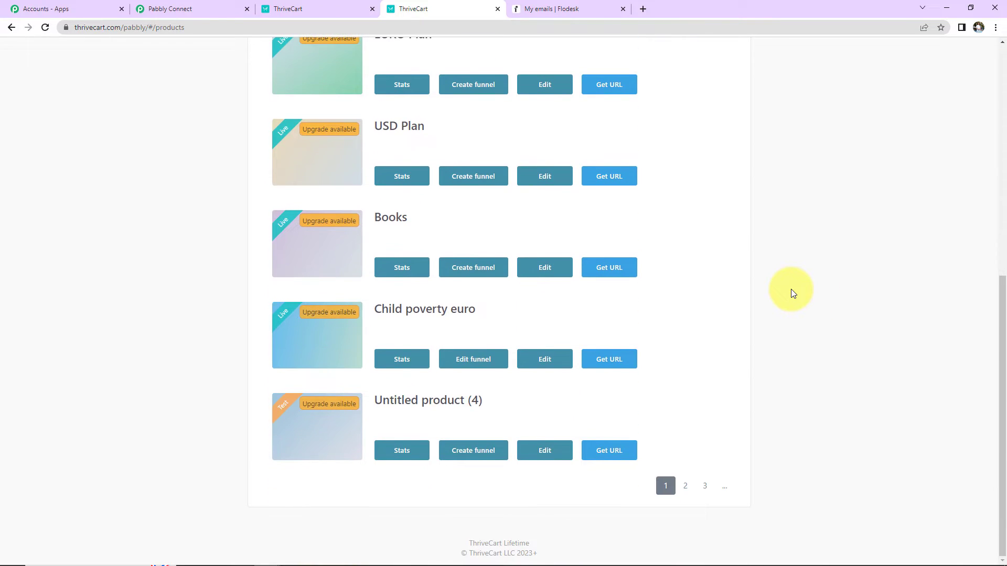
{"action": "scroll", "coordinate": [757, 276], "scroll_direction": "up", "scroll_amount": 7}
{"action": "scroll", "coordinate": [483, 222], "scroll_direction": "up", "scroll_amount": 1}
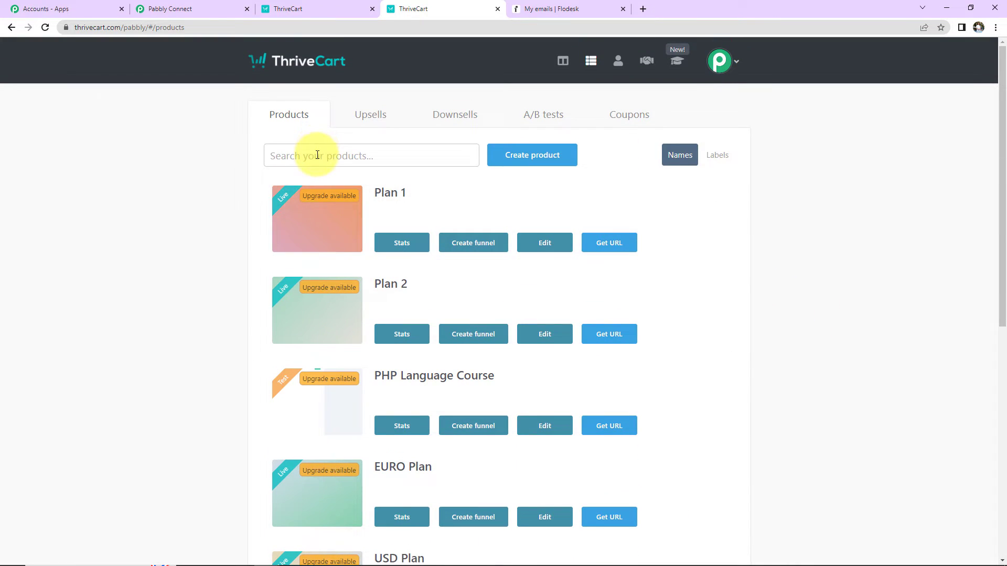
{"action": "left_click", "coordinate": [317, 155]}
{"action": "type", "text": "PHP"}
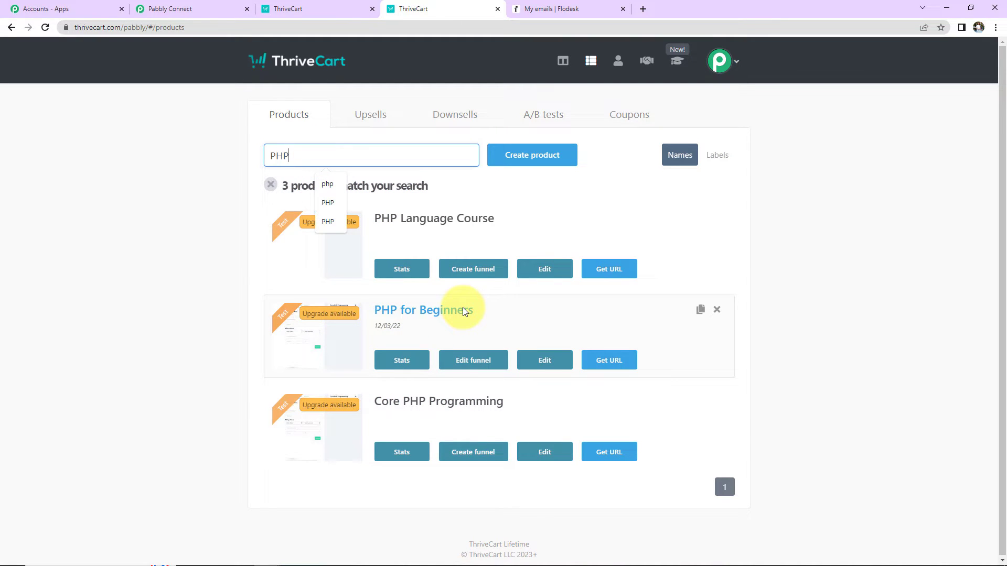
{"action": "left_click", "coordinate": [188, 8]}
- Set the trigger product to PHP for Beginners, then save and send a test request
{"action": "left_click", "coordinate": [304, 226]}
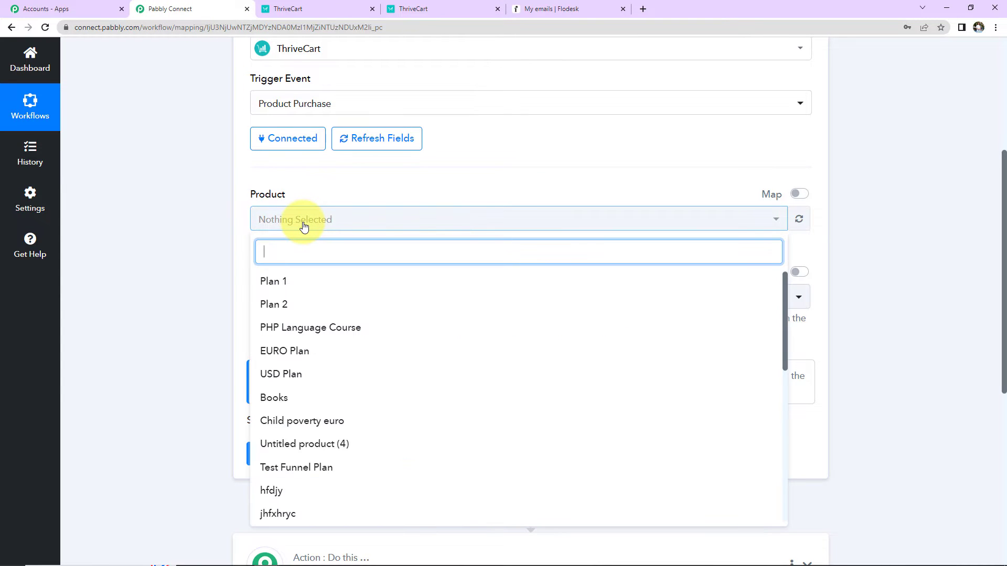
{"action": "type", "text": "PHP"}
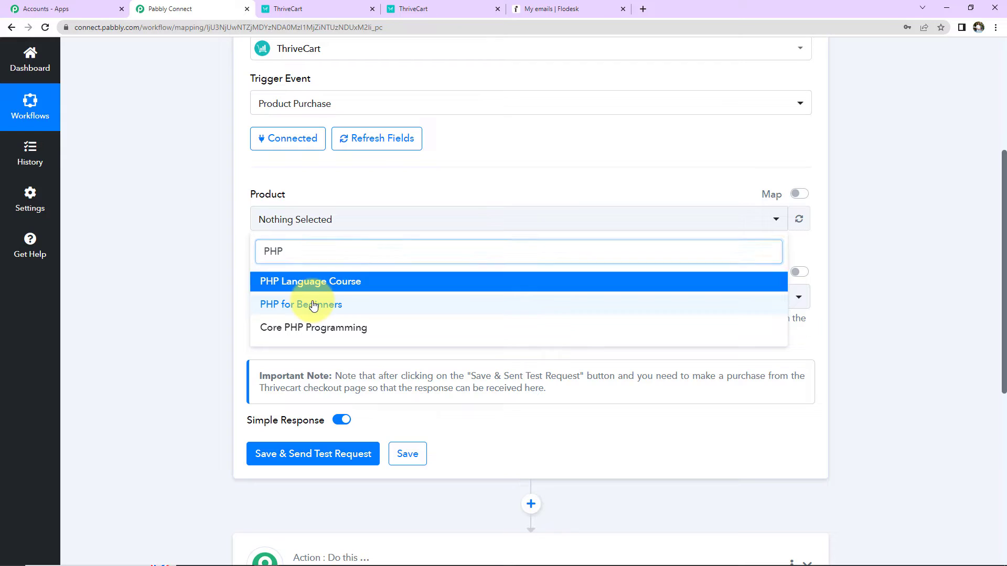
{"action": "left_click", "coordinate": [313, 306]}
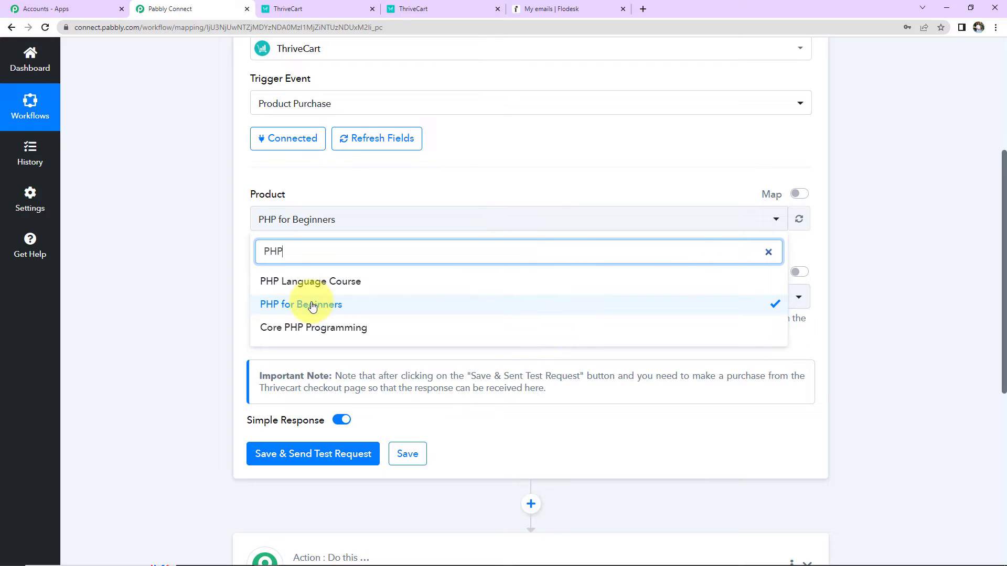
{"action": "left_click", "coordinate": [203, 224]}
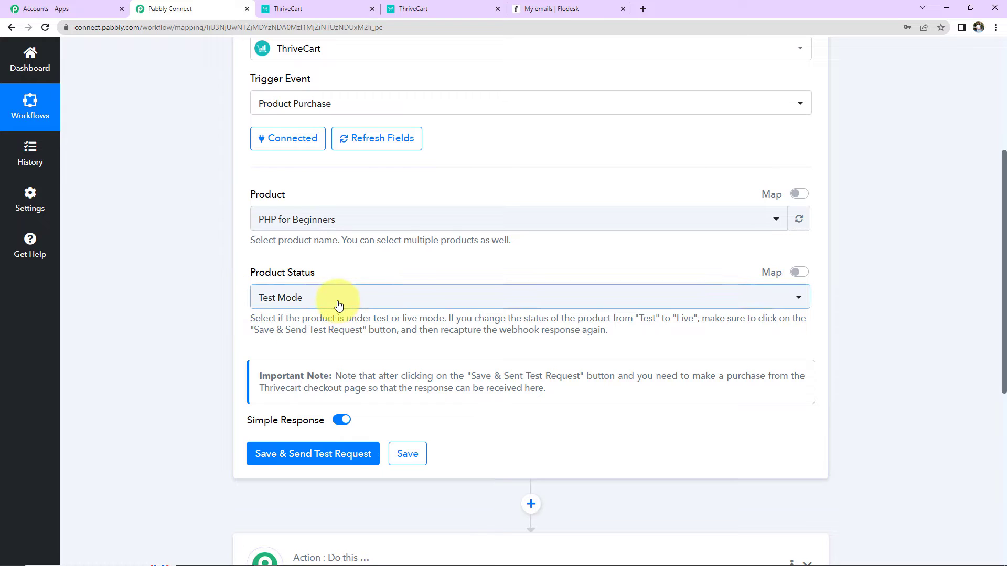
{"action": "left_click", "coordinate": [270, 454]}
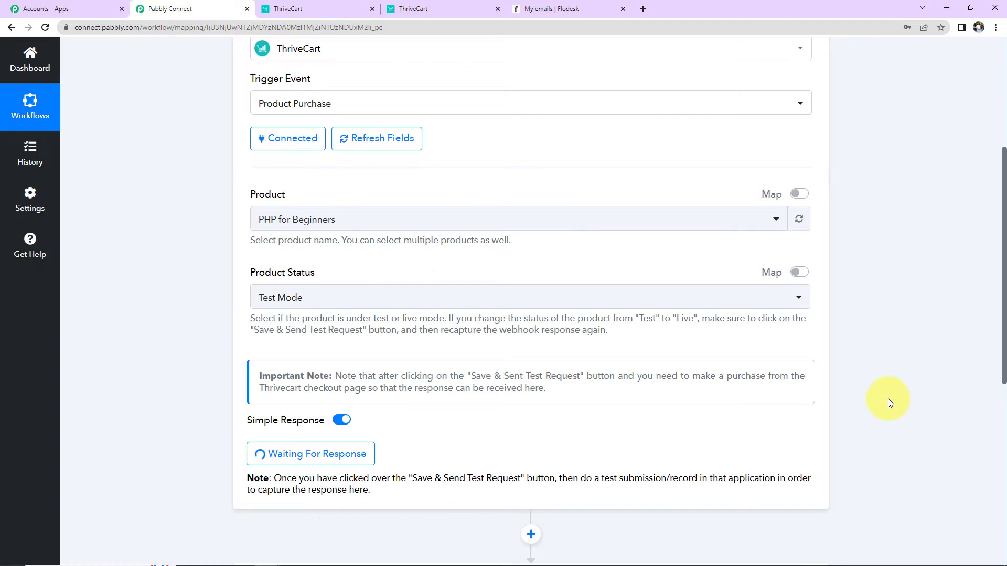
- Confirm the trigger shows Waiting For Response, then return to ThriveCart's PHP product list
{"action": "scroll", "coordinate": [889, 376], "scroll_direction": "down", "scroll_amount": 2}
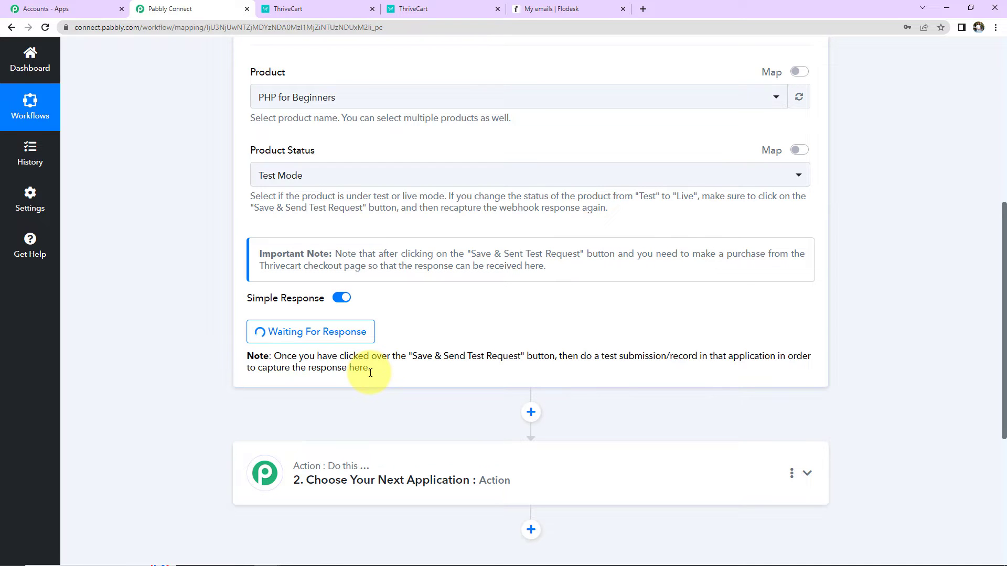
{"action": "left_click", "coordinate": [442, 8]}
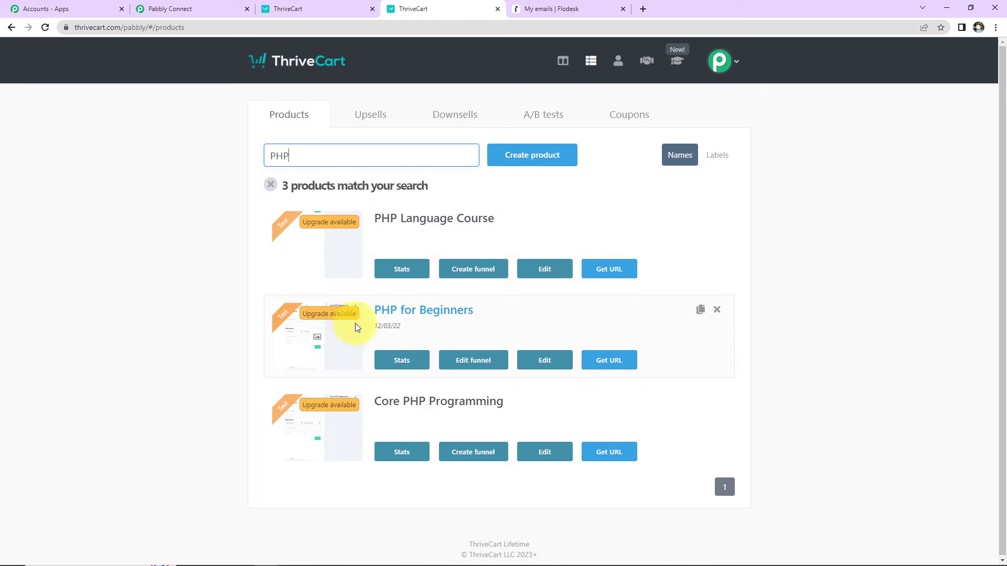
{"action": "left_click", "coordinate": [617, 365]}
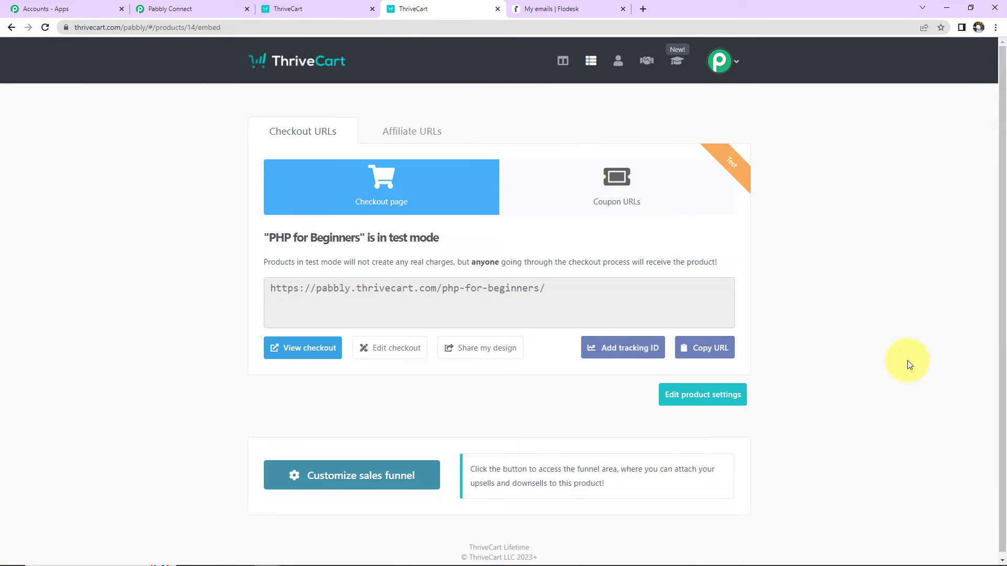
{"action": "left_click", "coordinate": [721, 356]}
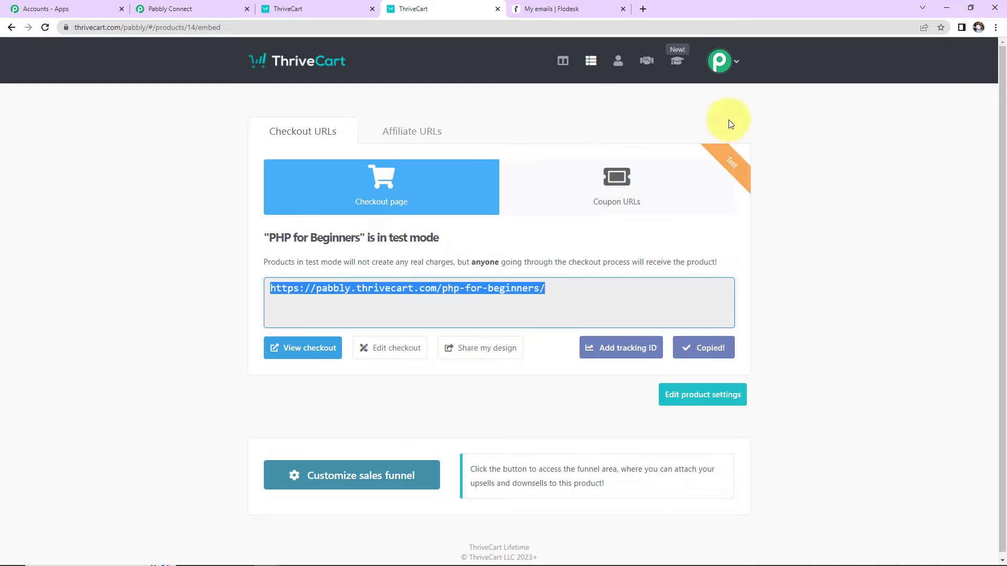
{"action": "left_click", "coordinate": [643, 10]}
- Load the PHP for Beginners checkout page and enter the customer's first and last name
{"action": "key", "text": "ctrl+v"}
{"action": "key", "text": "Return"}
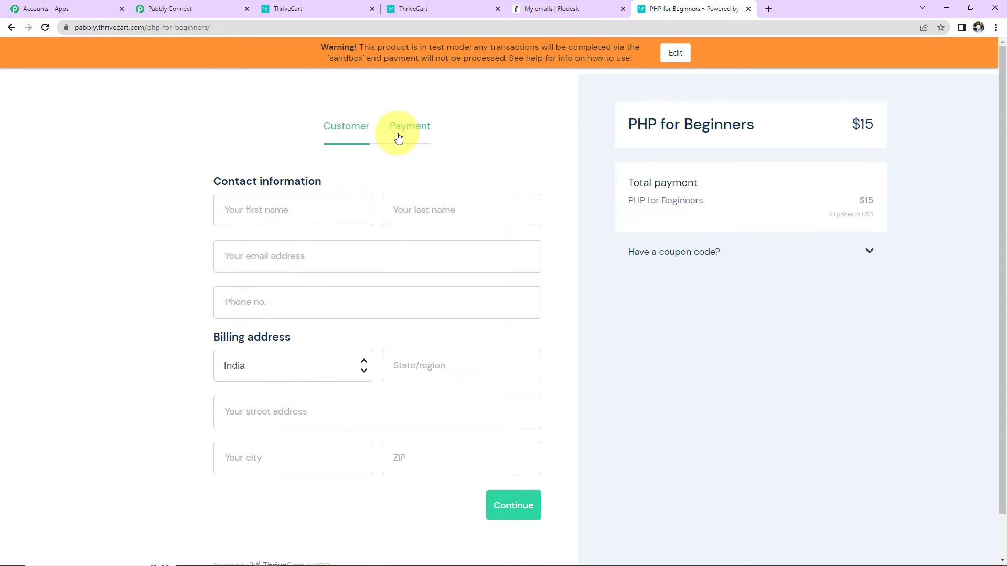
{"action": "left_click", "coordinate": [272, 211]}
{"action": "type", "text": "Dummy"}
{"action": "left_click", "coordinate": [409, 211]}
{"action": "type", "text": "New345"}
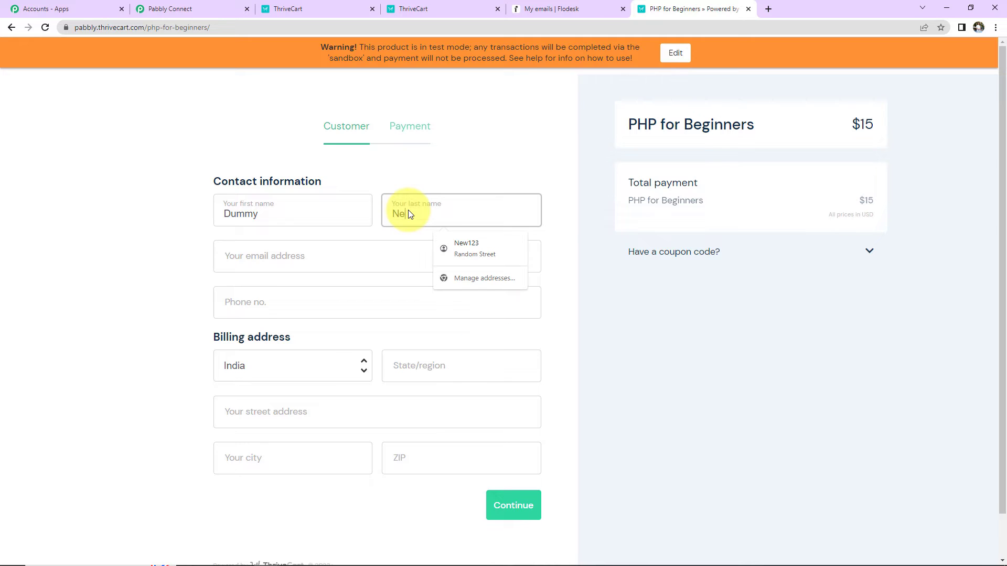
- Enter the customer's e-mail, autofill phone and billing details, remove the phone's leading 0, and proceed to Payment
{"action": "left_click", "coordinate": [336, 261]}
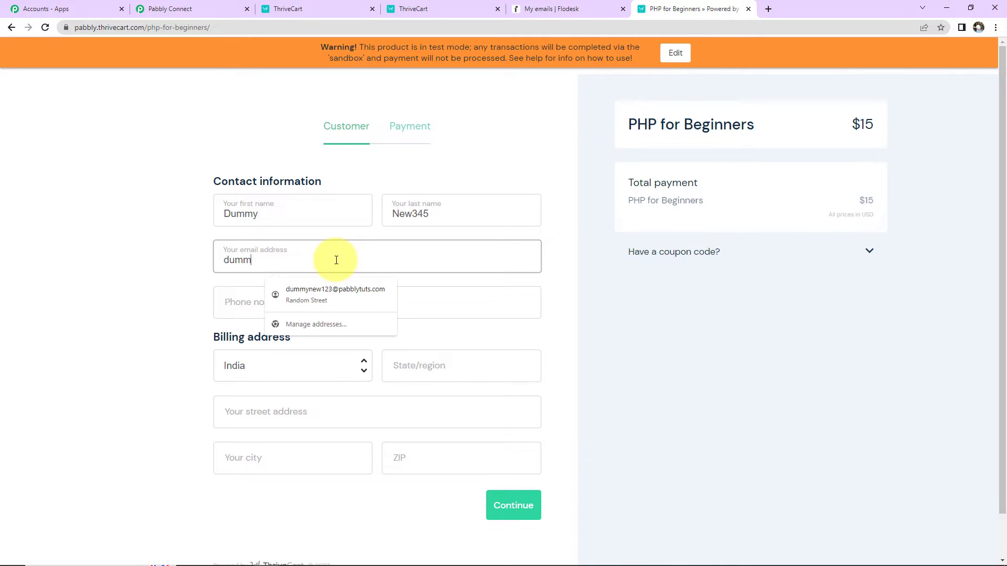
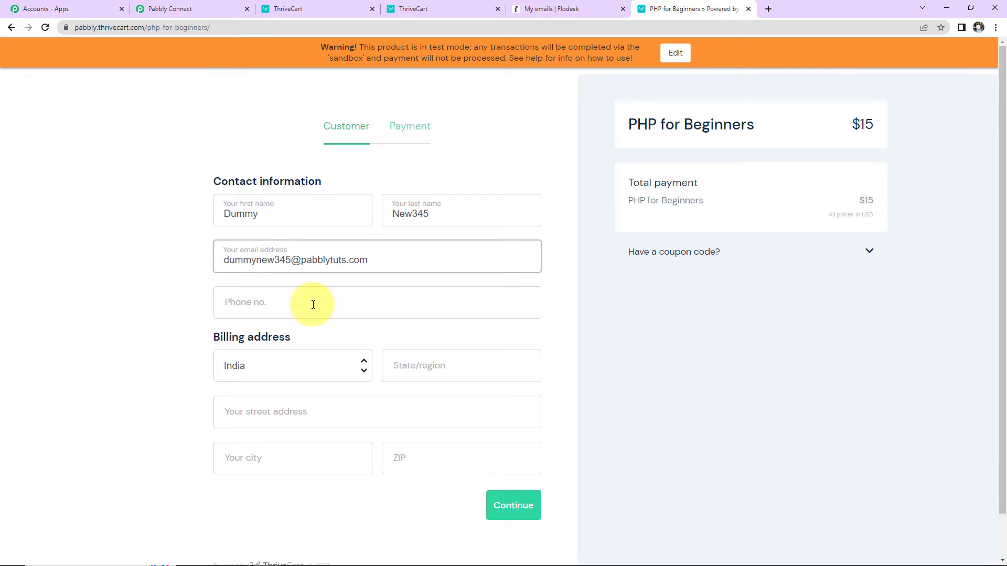
{"action": "left_click", "coordinate": [306, 302]}
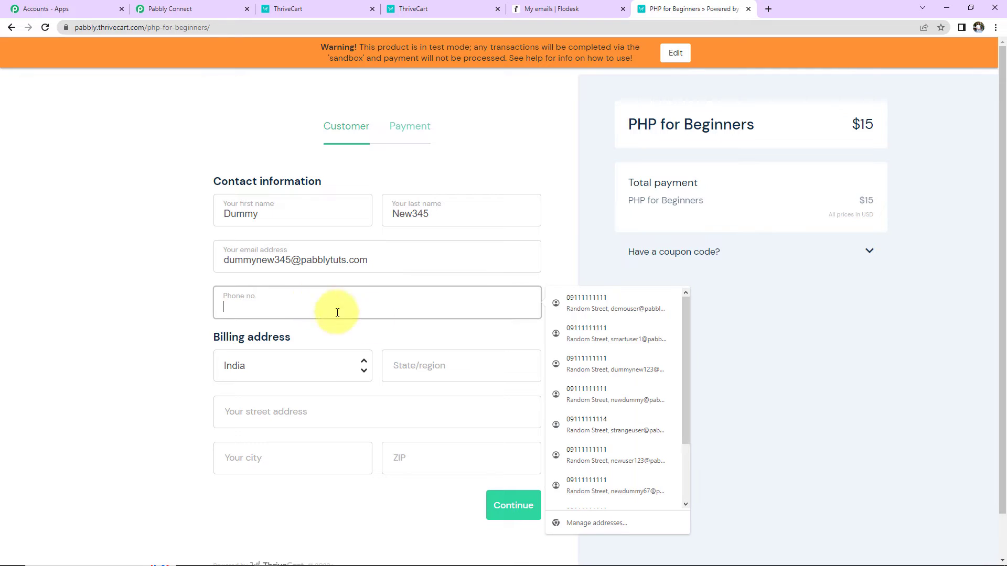
{"action": "left_click", "coordinate": [573, 304]}
{"action": "left_click", "coordinate": [229, 304]}
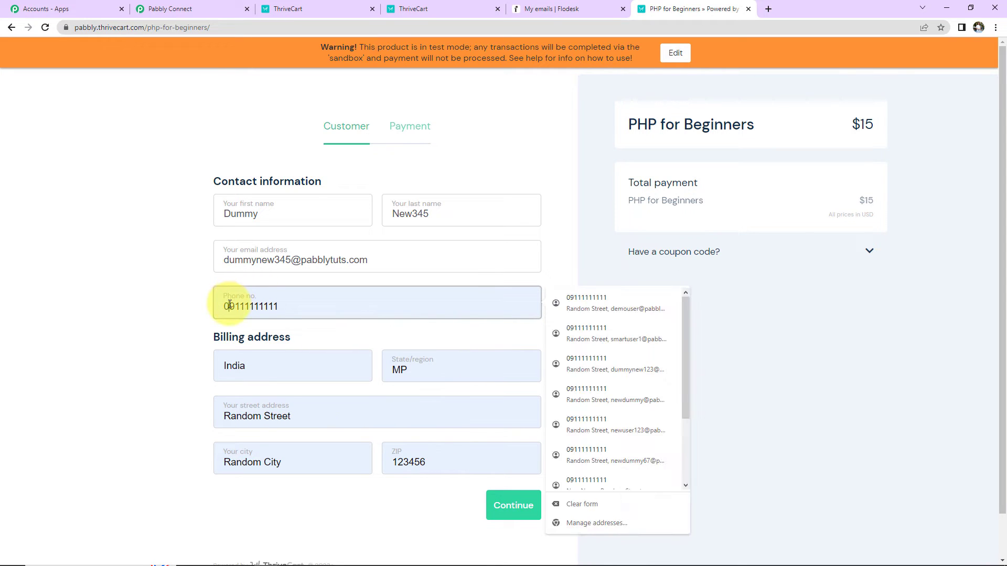
{"action": "key", "text": "BackSpace"}
{"action": "left_click", "coordinate": [514, 505]}
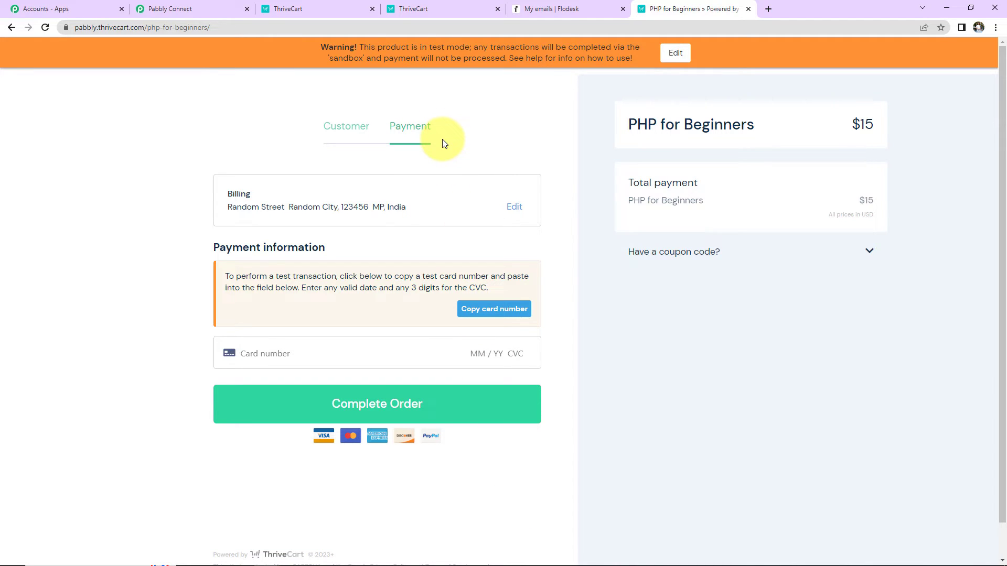
- Complete the $15 PHP for Beginners test order using the saved test card and a CVC
{"action": "left_click", "coordinate": [249, 356]}
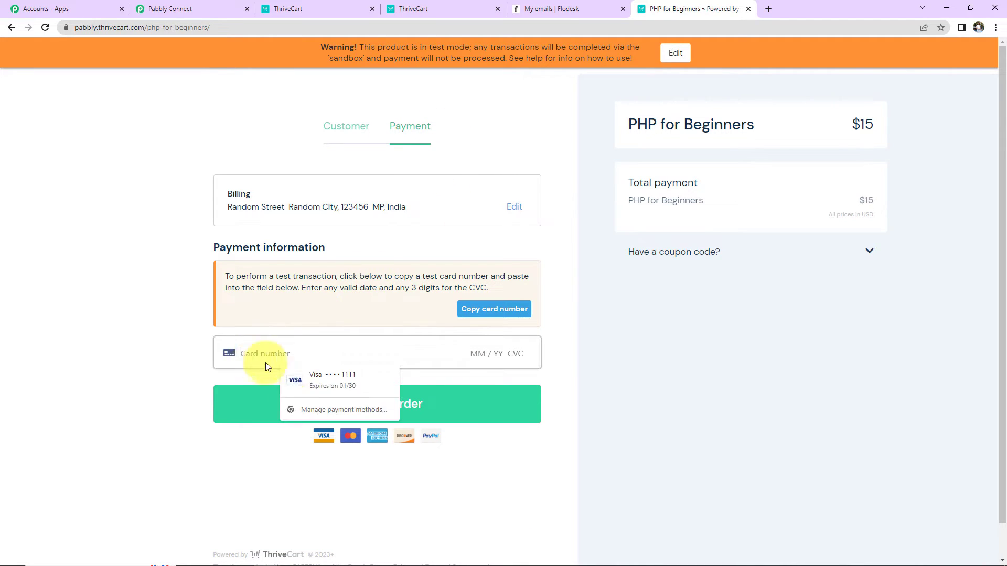
{"action": "left_click", "coordinate": [316, 375]}
{"action": "left_click", "coordinate": [515, 356]}
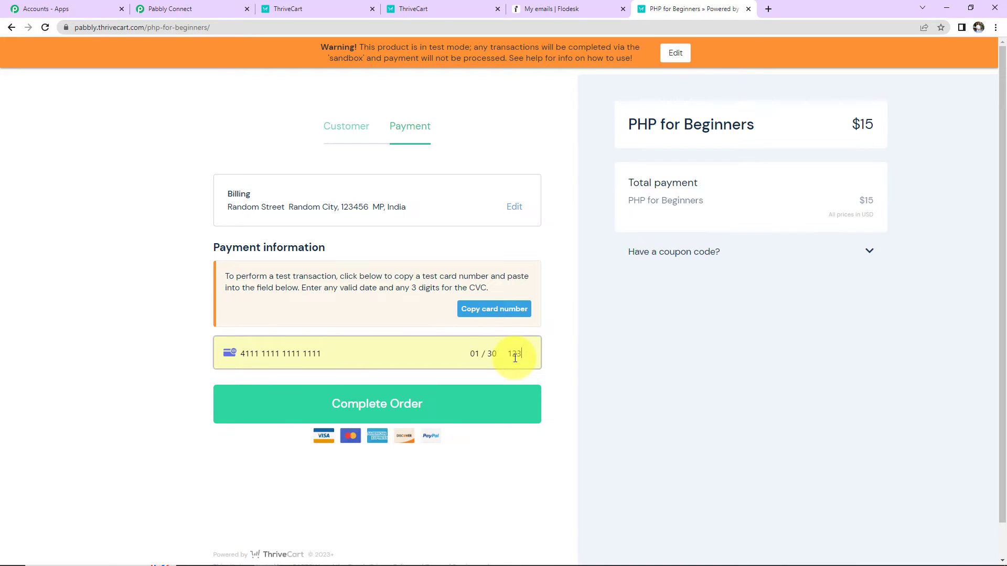
{"action": "left_click", "coordinate": [467, 404]}
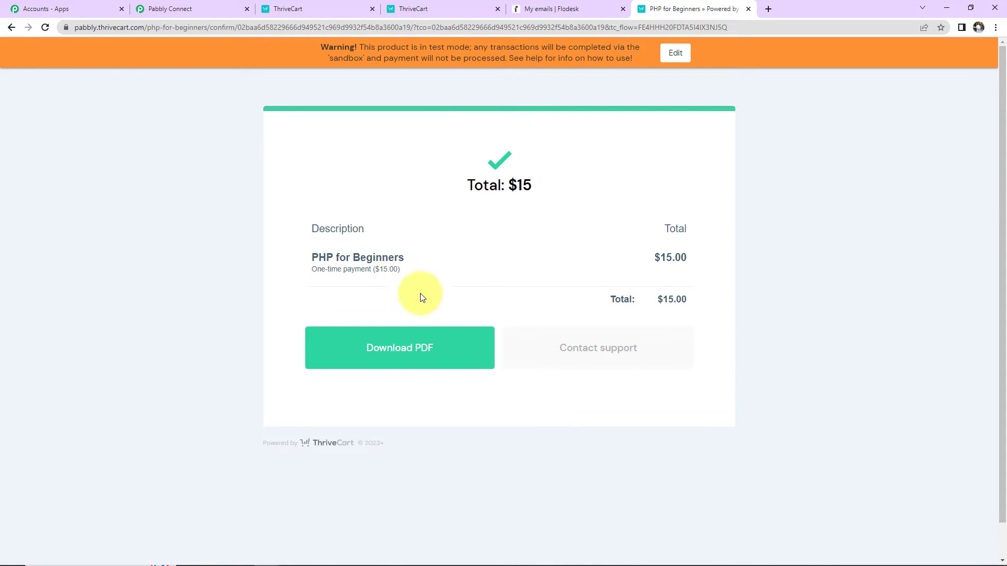
{"action": "left_click", "coordinate": [180, 9]}
- Review the captured response fields, including Purchase Name PHP for Beginners, down to the empty Action step
{"action": "scroll", "coordinate": [860, 297], "scroll_direction": "down", "scroll_amount": 4}
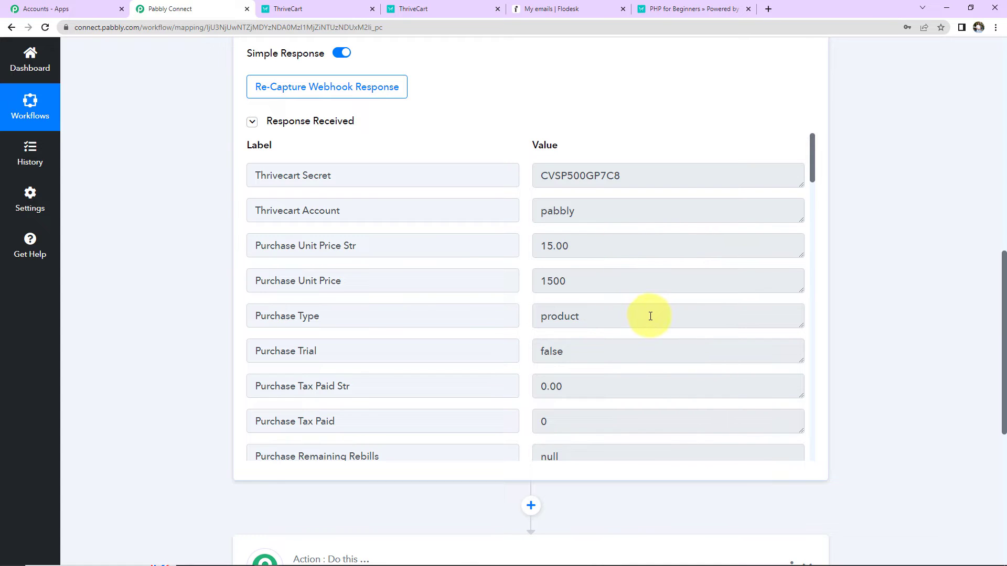
{"action": "scroll", "coordinate": [650, 316], "scroll_direction": "down", "scroll_amount": 7}
{"action": "left_click_drag", "start_coordinate": [541, 300], "coordinate": [645, 301]}
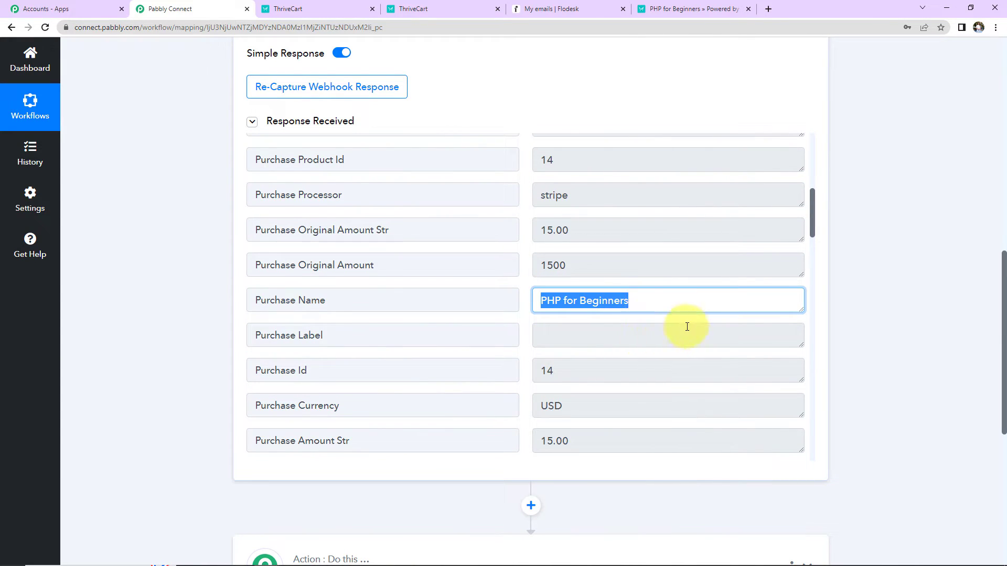
{"action": "scroll", "coordinate": [684, 355], "scroll_direction": "down", "scroll_amount": 2}
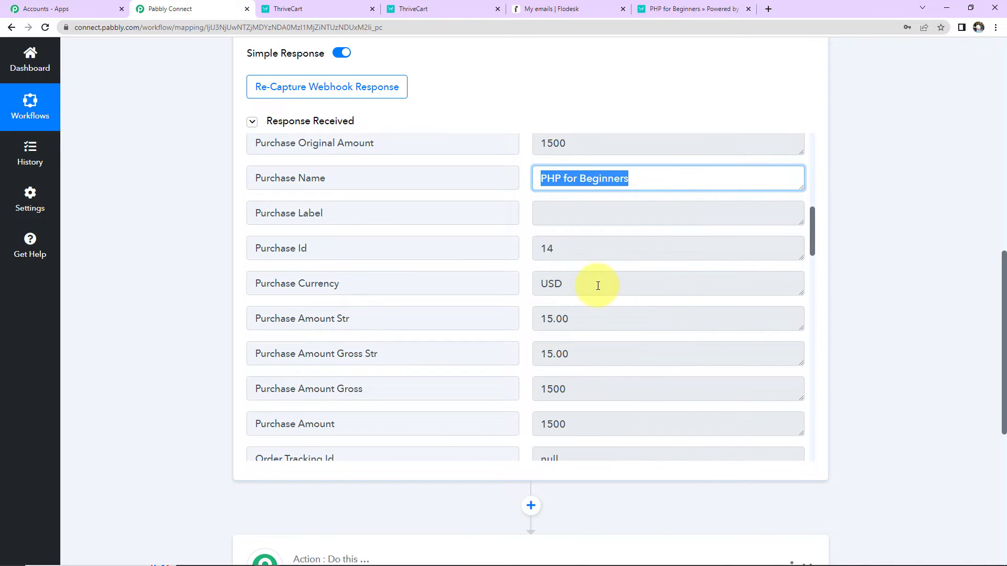
{"action": "scroll", "coordinate": [655, 300], "scroll_direction": "down", "scroll_amount": 8}
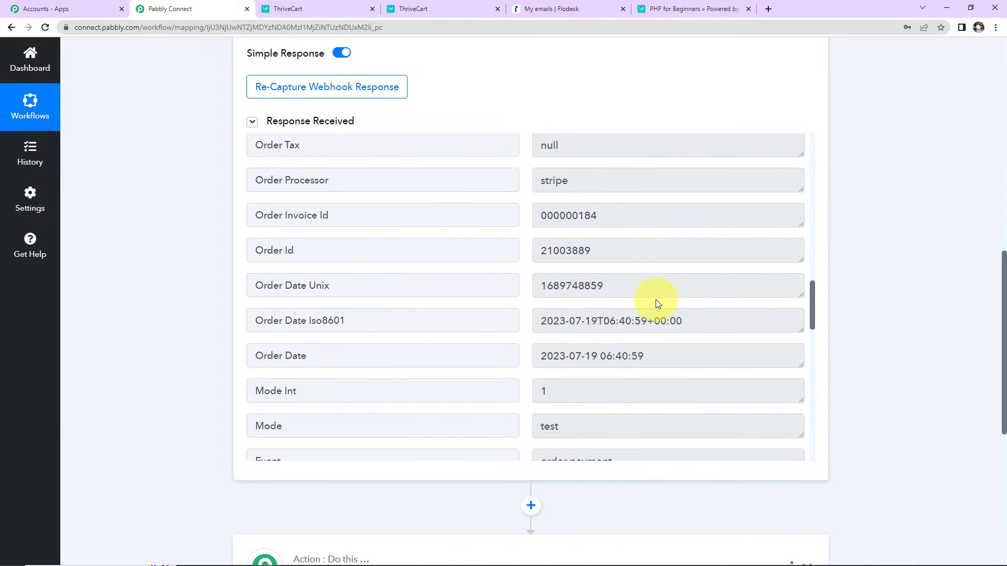
{"action": "scroll", "coordinate": [655, 300], "scroll_direction": "down", "scroll_amount": 2}
{"action": "scroll", "coordinate": [656, 300], "scroll_direction": "up", "scroll_amount": 3}
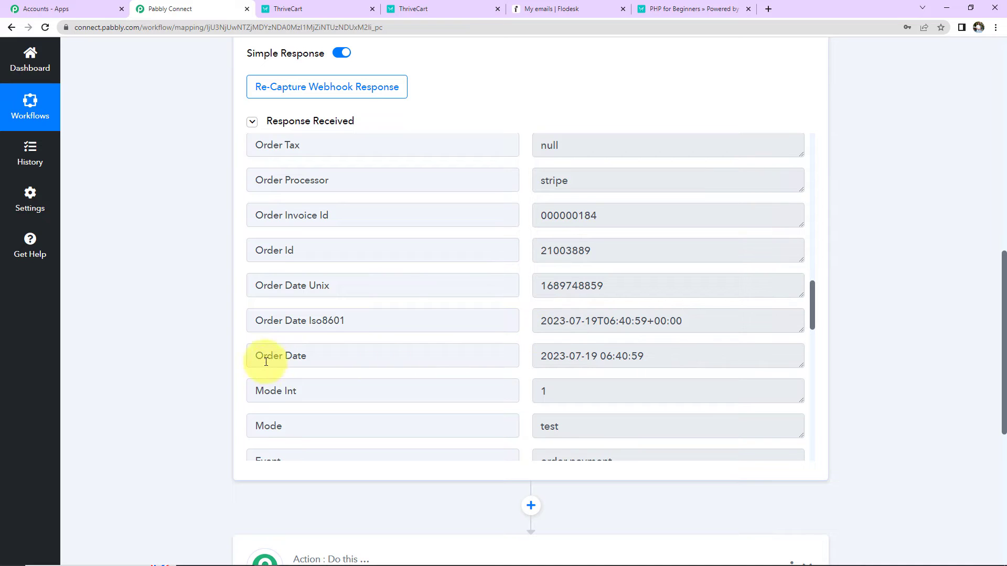
{"action": "scroll", "coordinate": [693, 336], "scroll_direction": "down", "scroll_amount": 4}
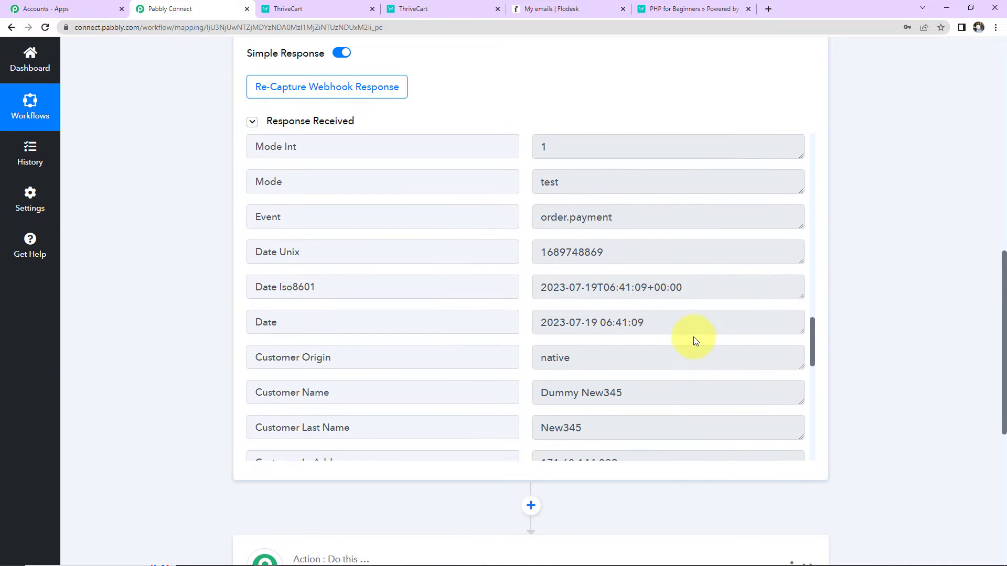
{"action": "scroll", "coordinate": [693, 337], "scroll_direction": "down", "scroll_amount": 2}
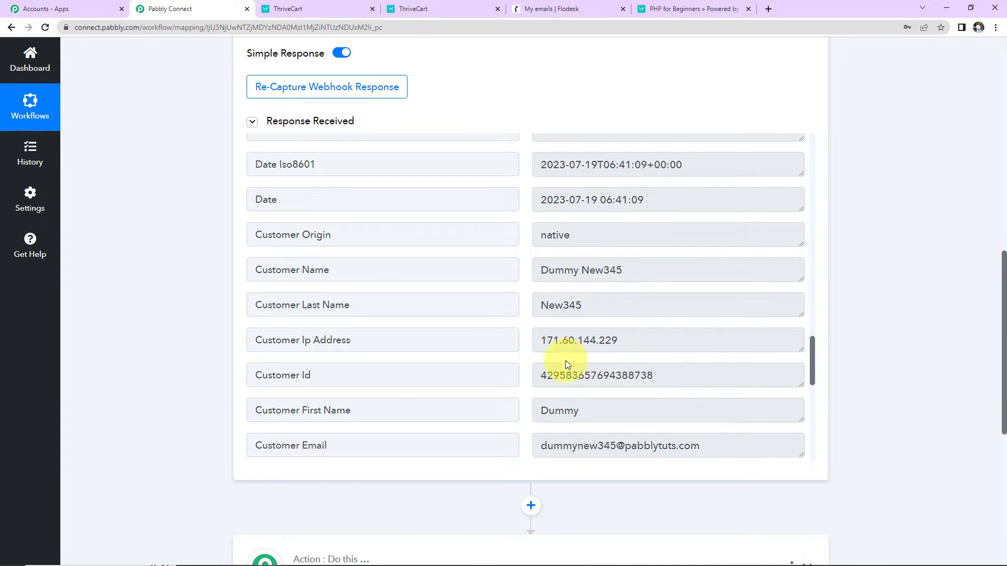
{"action": "scroll", "coordinate": [675, 296], "scroll_direction": "down", "scroll_amount": 5}
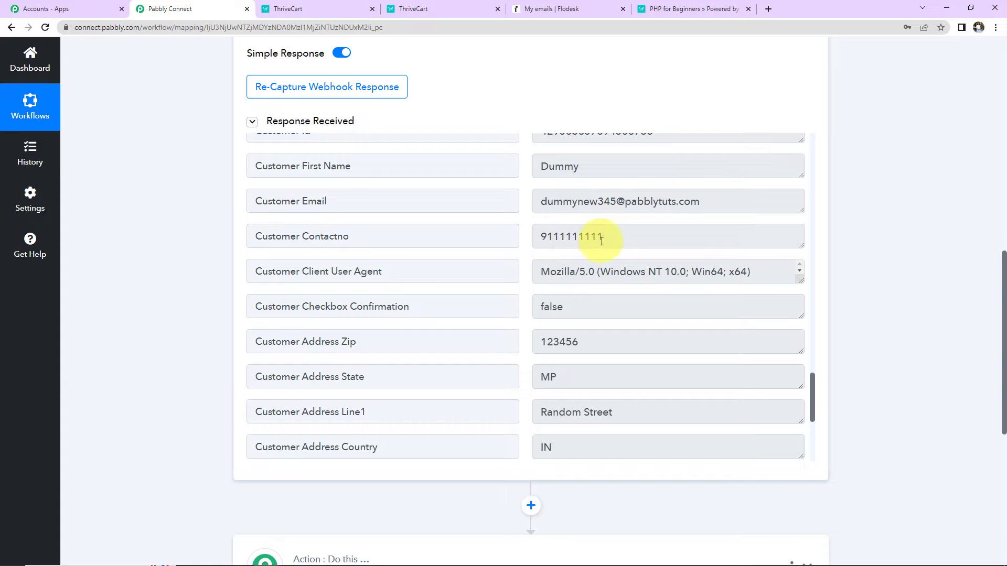
{"action": "scroll", "coordinate": [600, 401], "scroll_direction": "down", "scroll_amount": 2}
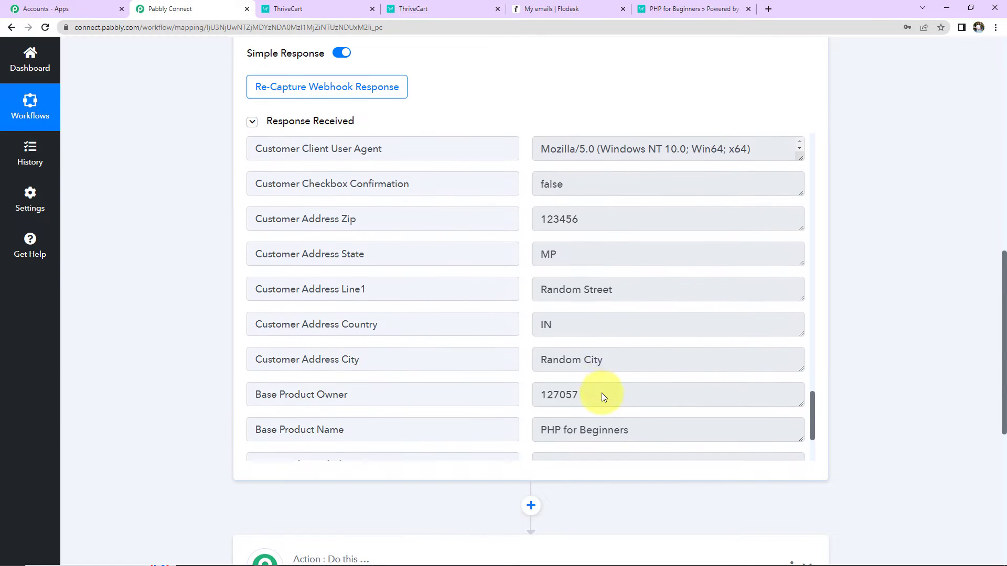
{"action": "scroll", "coordinate": [592, 340], "scroll_direction": "down", "scroll_amount": 2}
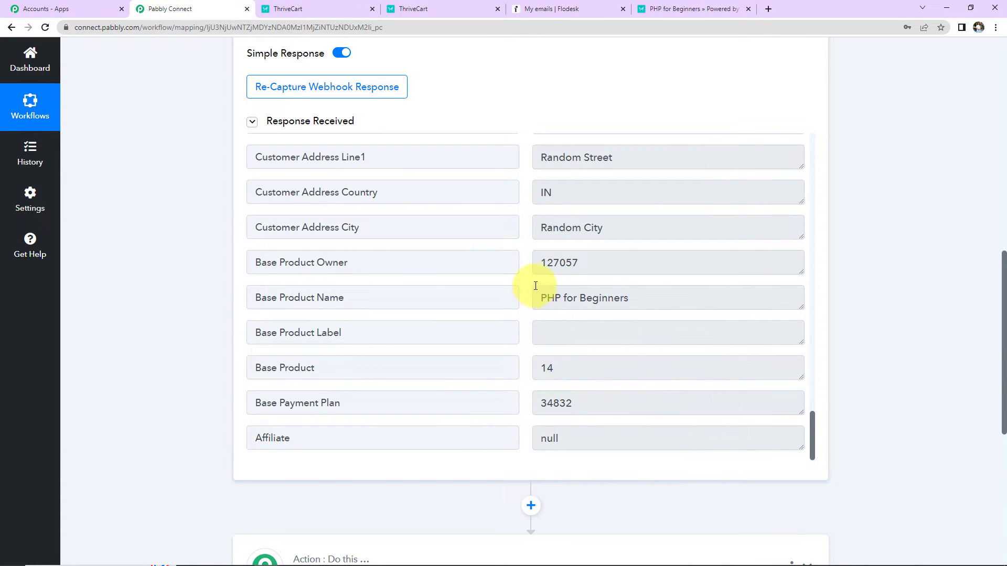
{"action": "left_click_drag", "start_coordinate": [543, 297], "coordinate": [639, 301]}
{"action": "scroll", "coordinate": [640, 331], "scroll_direction": "down", "scroll_amount": 1}
{"action": "scroll", "coordinate": [639, 333], "scroll_direction": "down", "scroll_amount": 4}
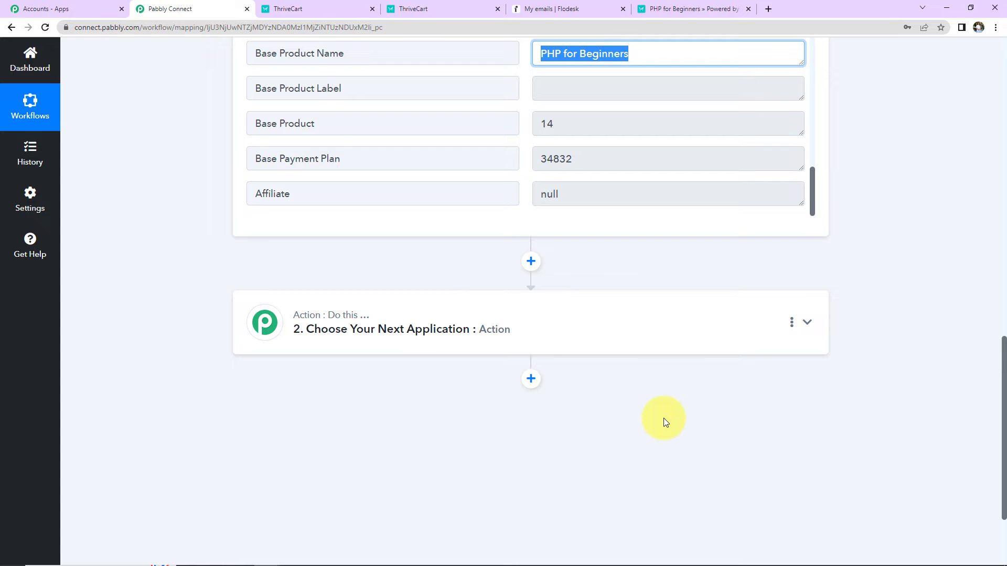
- Make Flodesk the action app with the Create/Update Subscriber event and begin connecting an account
{"action": "left_click", "coordinate": [344, 321]}
{"action": "left_click", "coordinate": [350, 394]}
{"action": "type", "text": "flodes"}
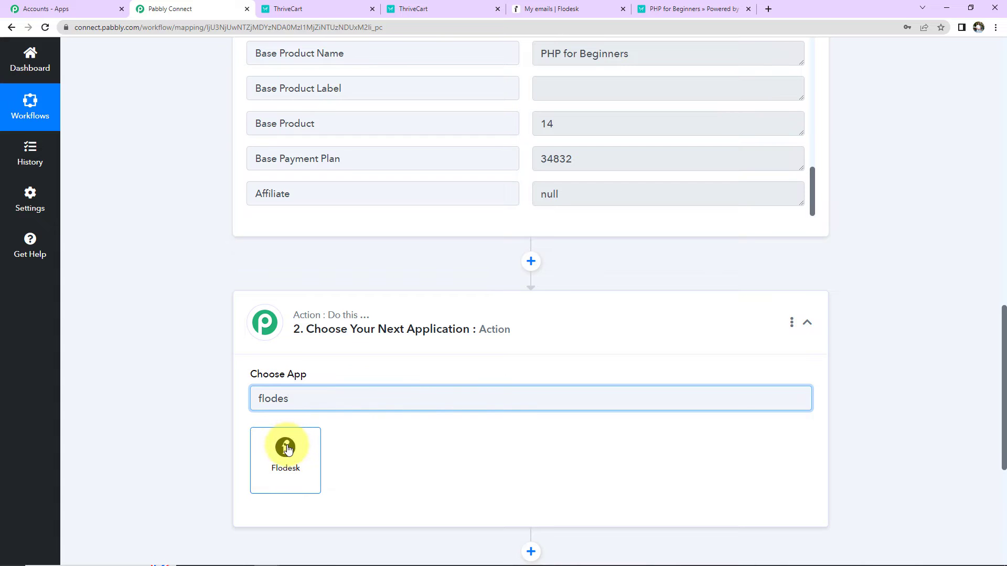
{"action": "left_click", "coordinate": [292, 444]}
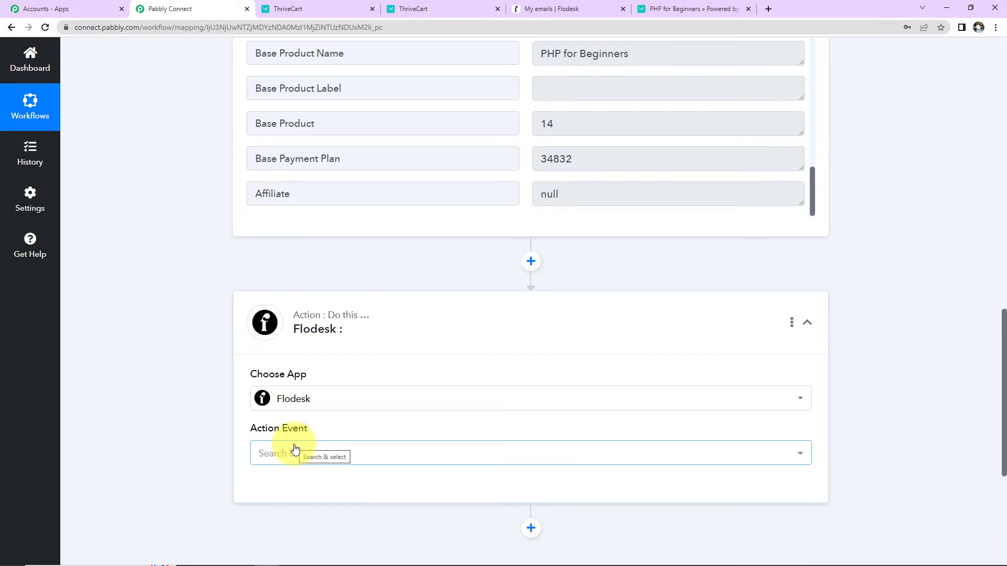
{"action": "left_click", "coordinate": [293, 452]}
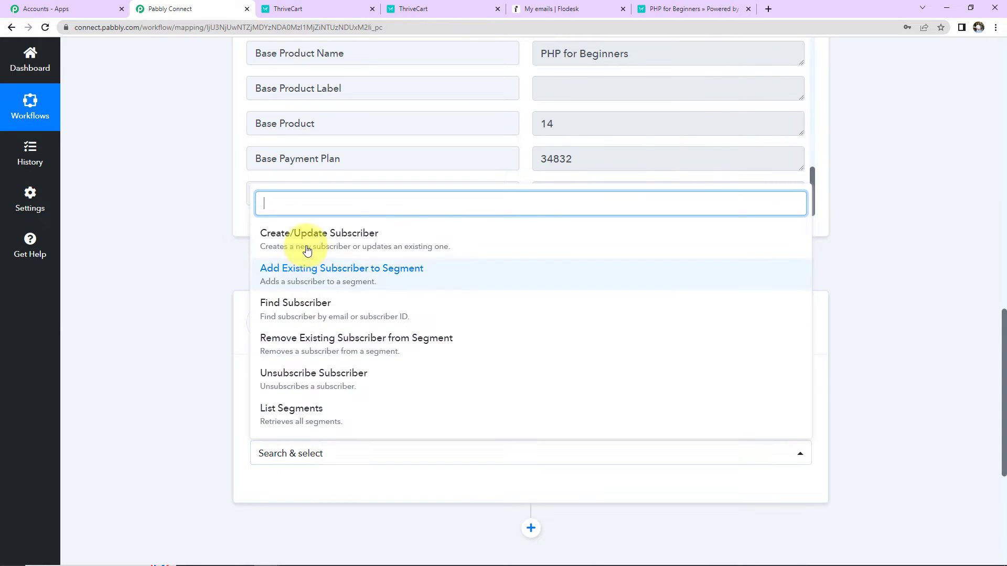
{"action": "left_click", "coordinate": [272, 234]}
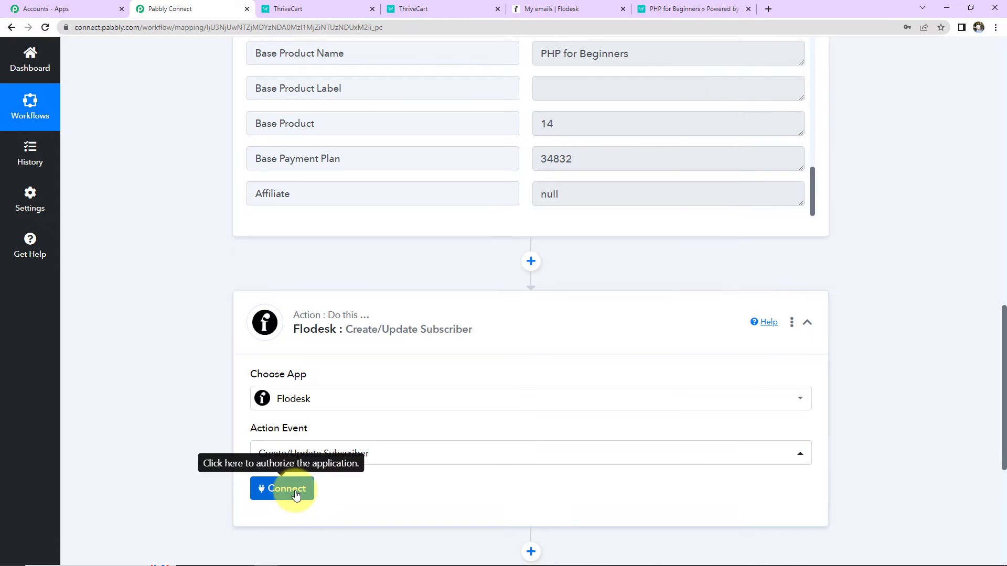
{"action": "left_click", "coordinate": [286, 485]}
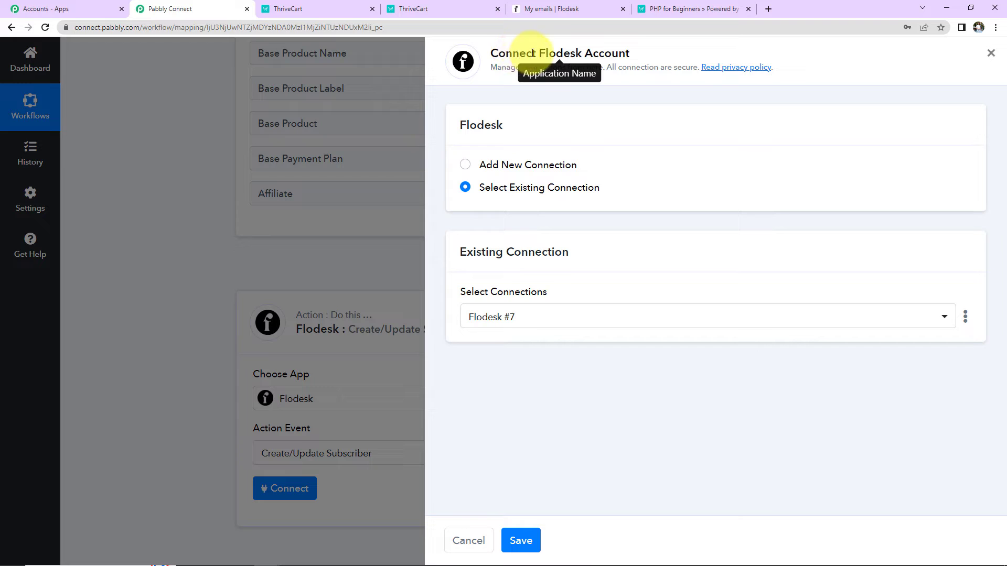
- Add a new Flodesk connection named Flodesk #8 and start authorising it
{"action": "left_click_drag", "start_coordinate": [541, 52], "coordinate": [644, 55]}
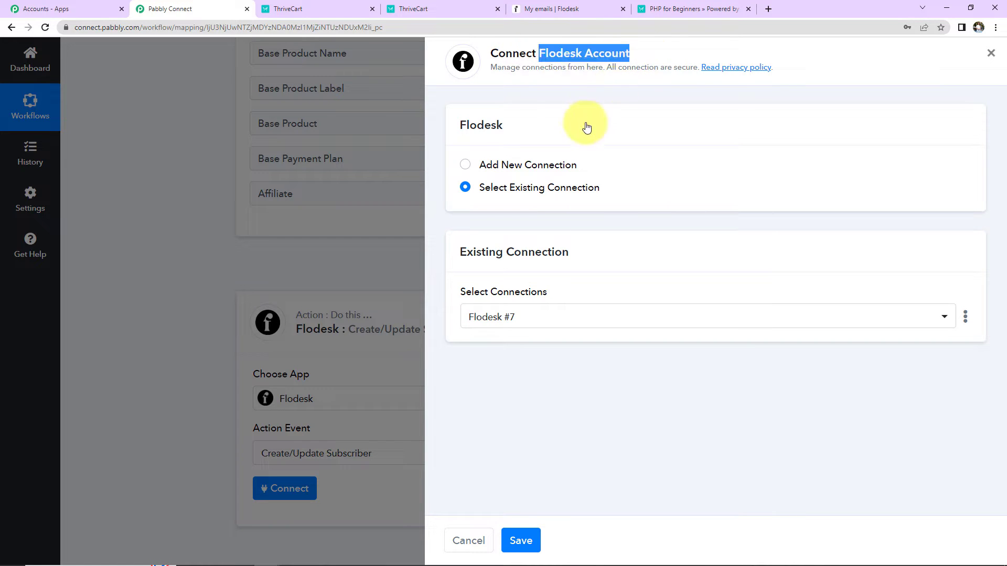
{"action": "left_click", "coordinate": [466, 165]}
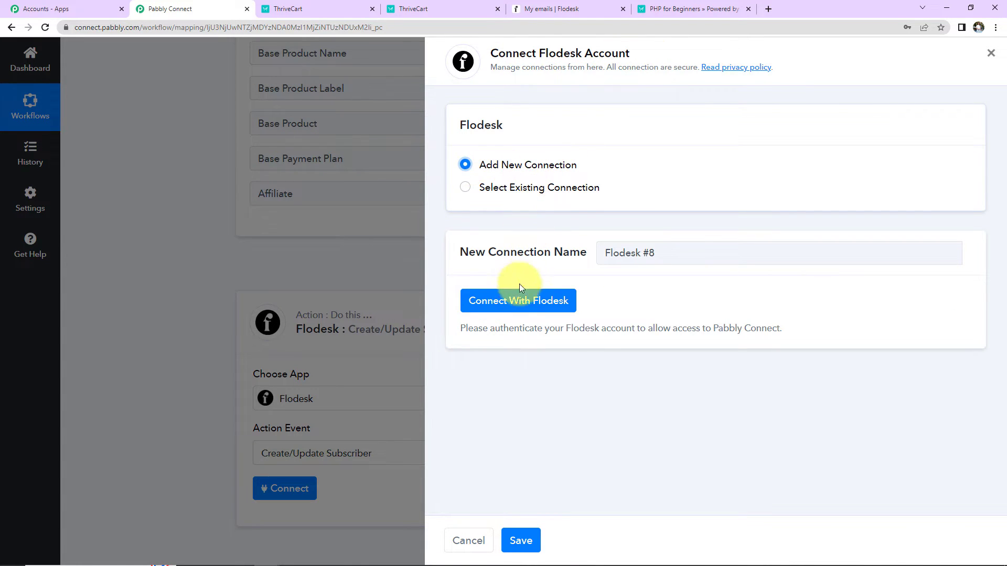
{"action": "left_click", "coordinate": [518, 300]}
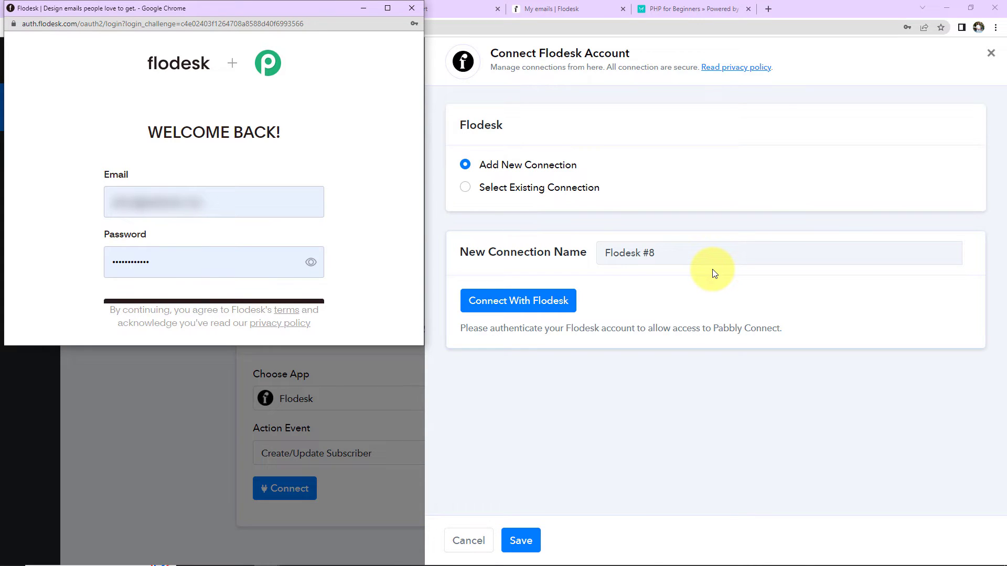
- Sign in to Flodesk and allow Pabbly access to the account
{"action": "left_click", "coordinate": [320, 301]}
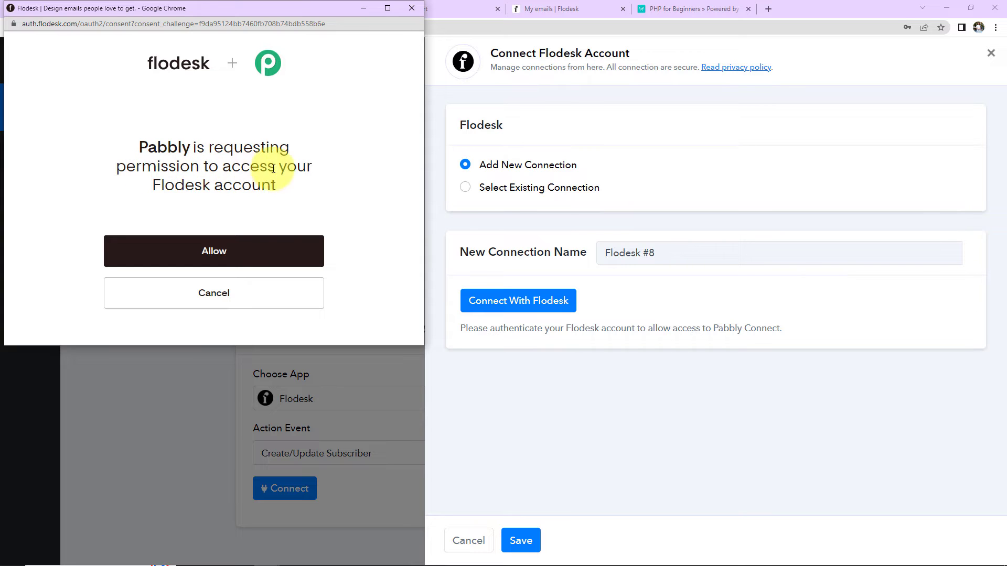
{"action": "left_click", "coordinate": [206, 252]}
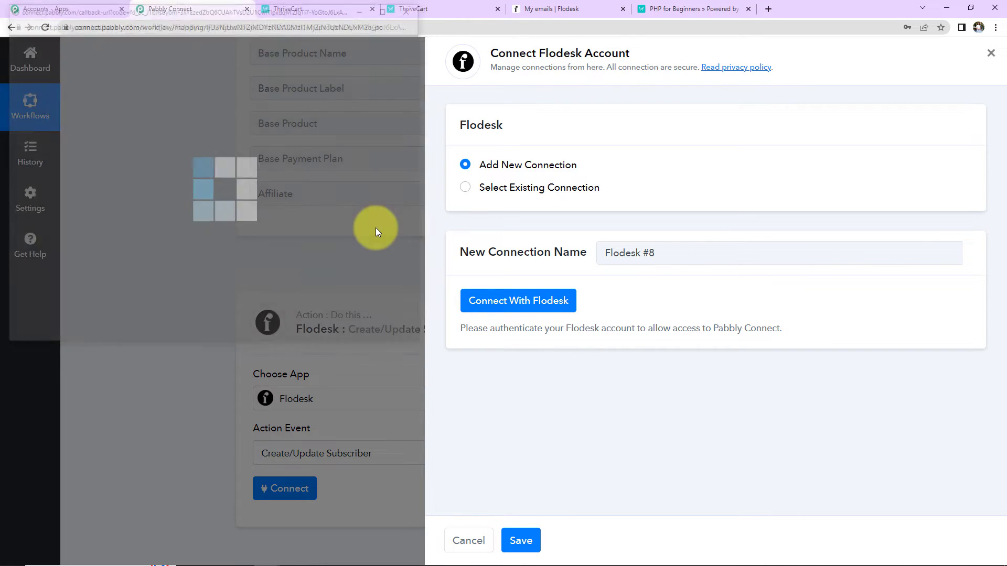
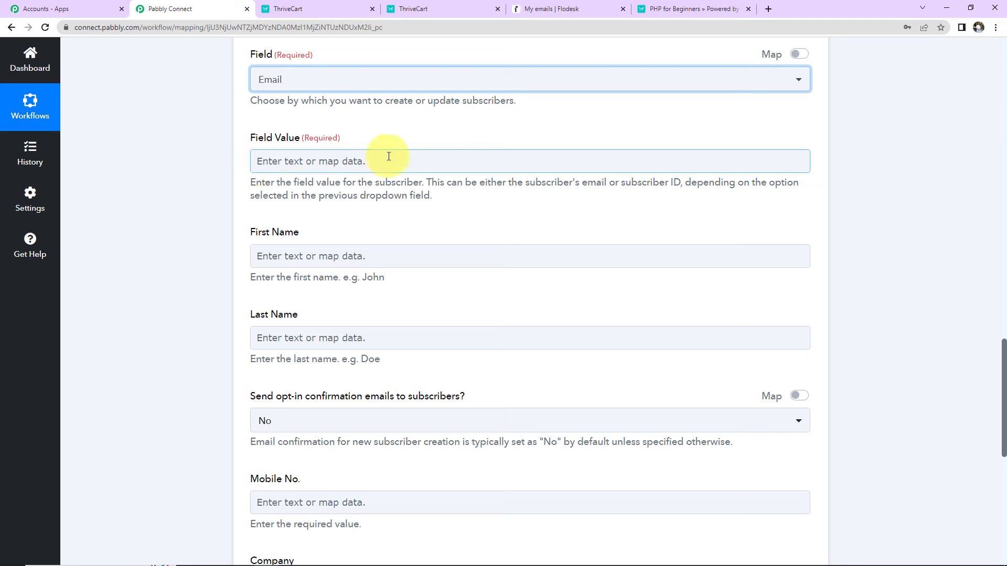
- Keep Email as the subscriber identifier and map ThriveCart's Customer Email into Field Value
{"action": "left_click", "coordinate": [446, 159]}
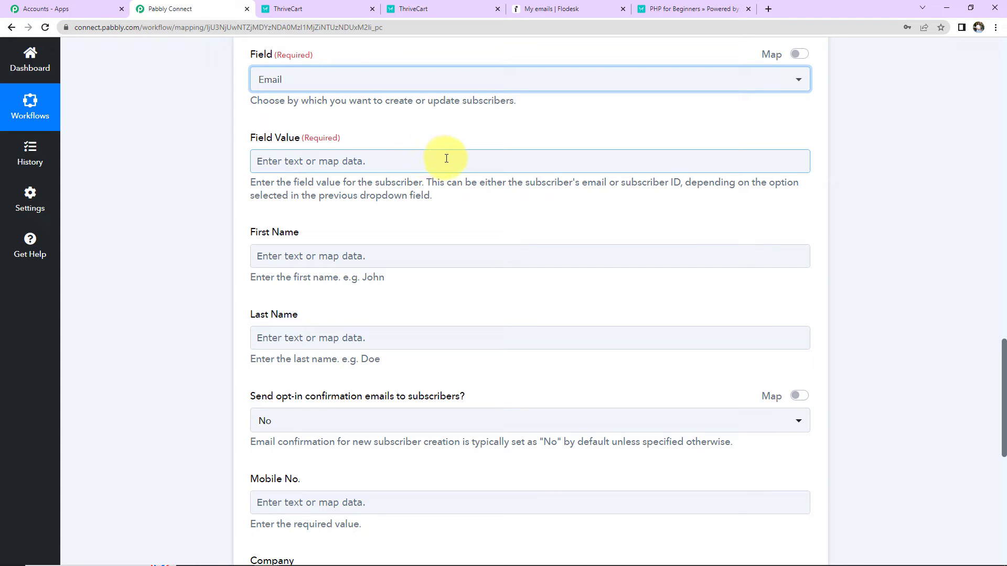
{"action": "left_click", "coordinate": [393, 84]}
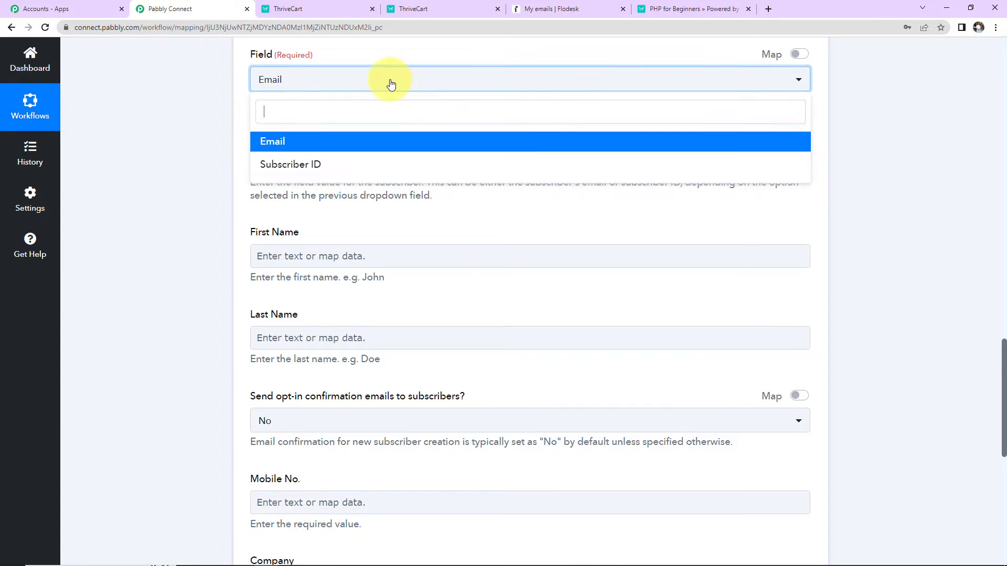
{"action": "left_click", "coordinate": [209, 173]}
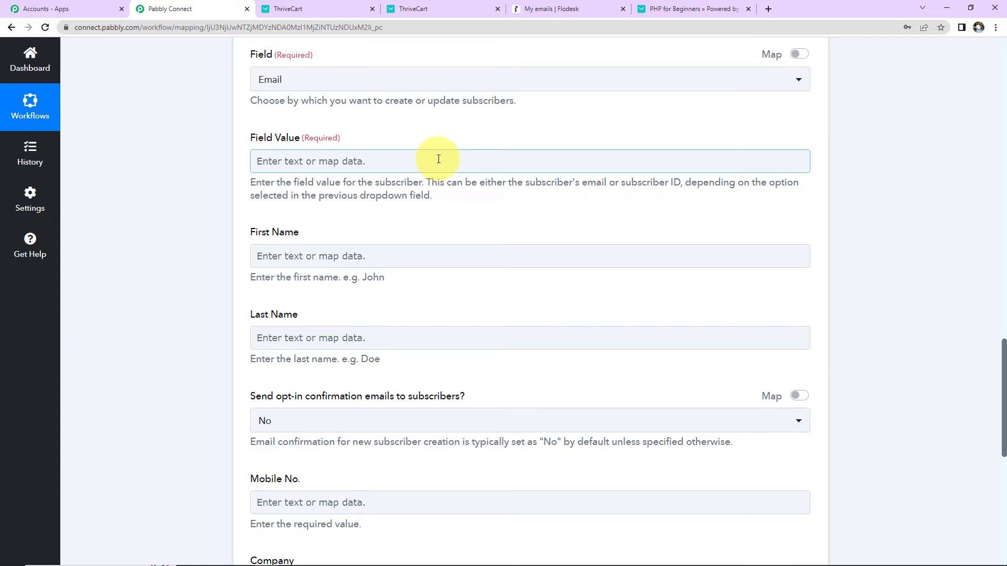
{"action": "left_click", "coordinate": [351, 159]}
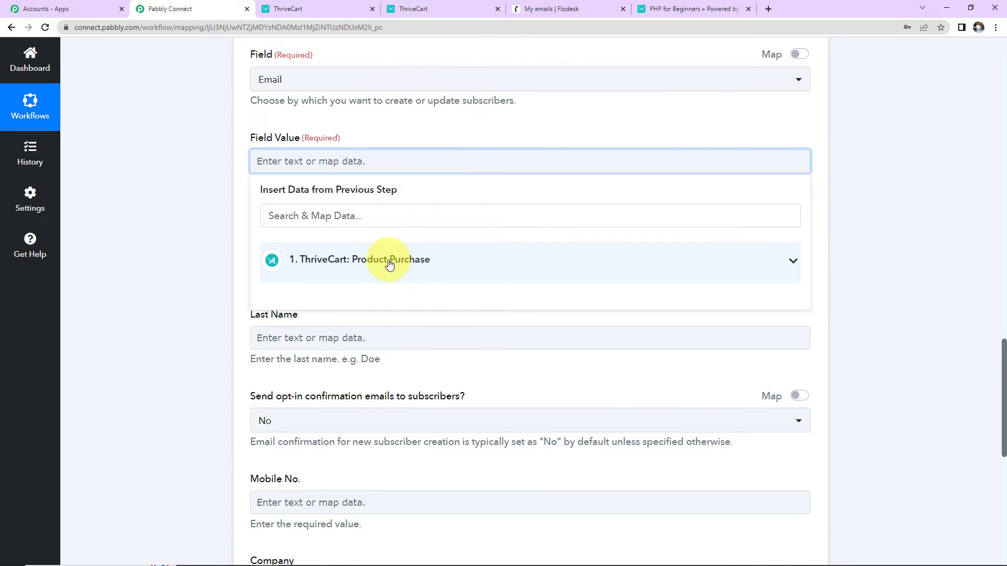
{"action": "left_click", "coordinate": [390, 260]}
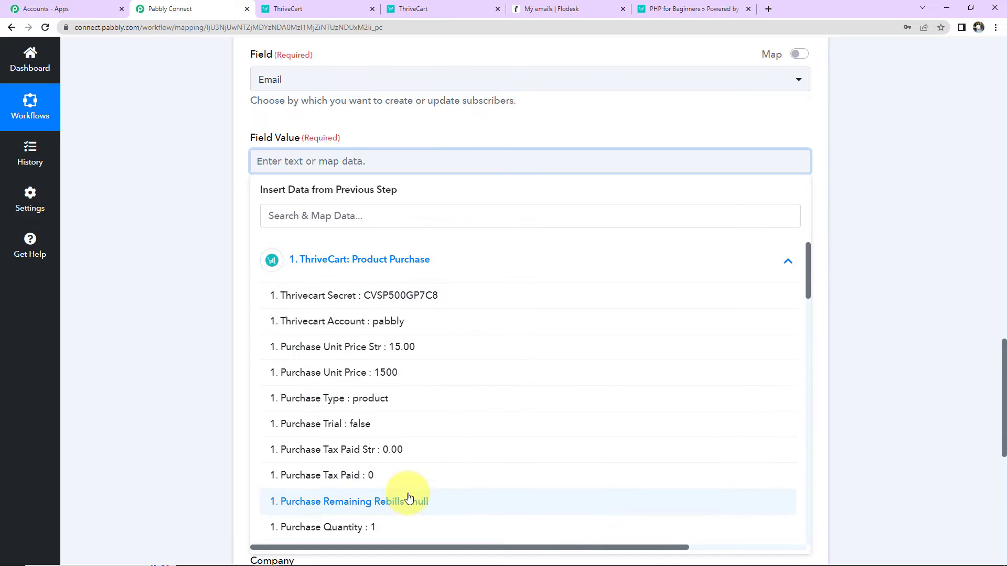
{"action": "left_click", "coordinate": [393, 220]}
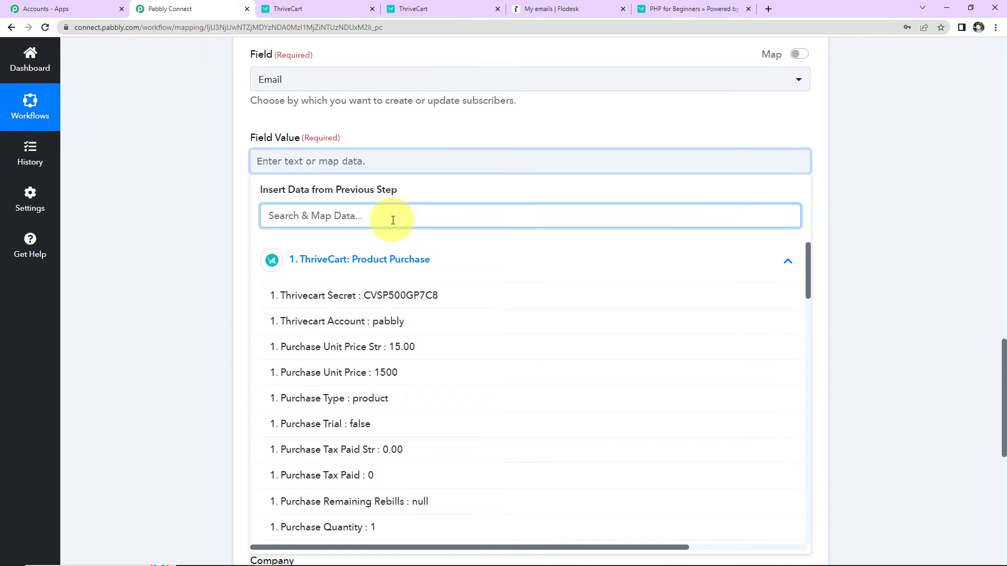
{"action": "type", "text": "@"}
{"action": "left_click", "coordinate": [382, 296]}
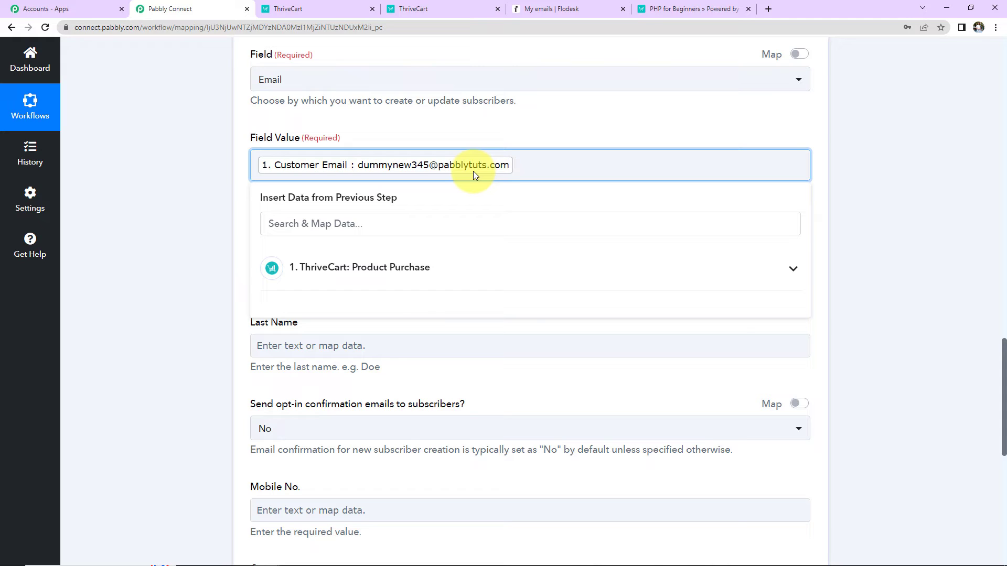
- Map ThriveCart's Customer First Name into the First Name field
{"action": "left_click", "coordinate": [233, 159]}
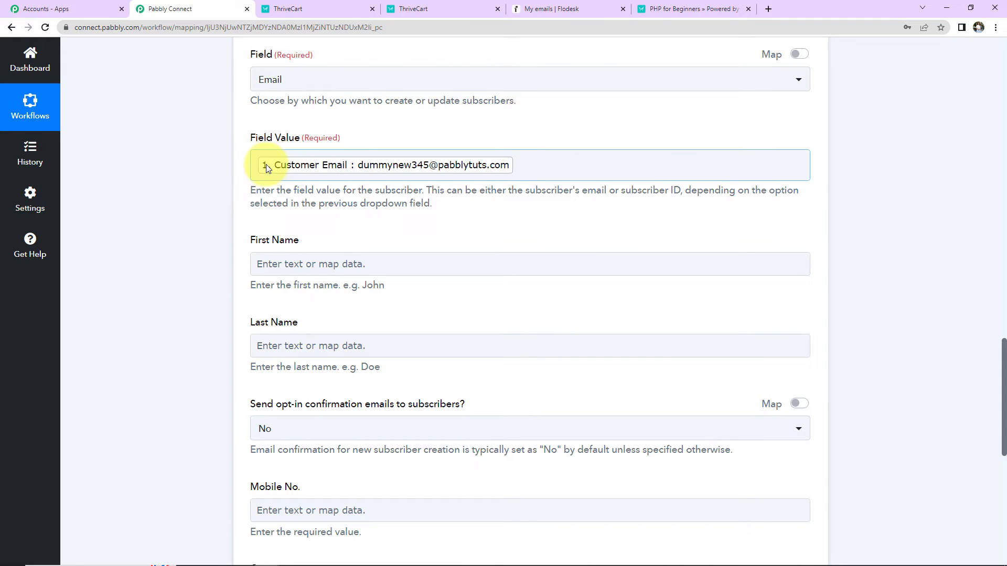
{"action": "scroll", "coordinate": [275, 232], "scroll_direction": "down", "scroll_amount": 2}
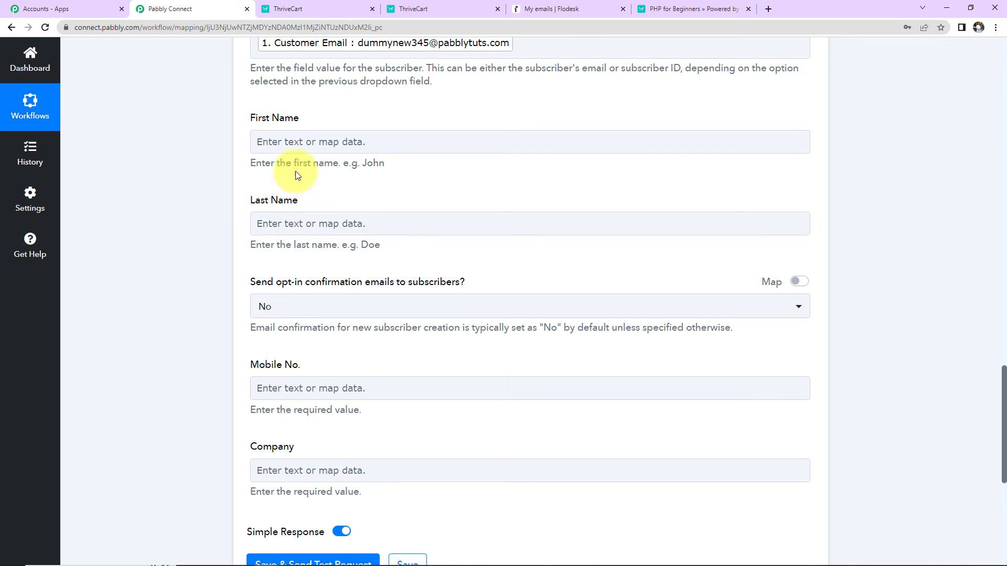
{"action": "left_click", "coordinate": [300, 144]}
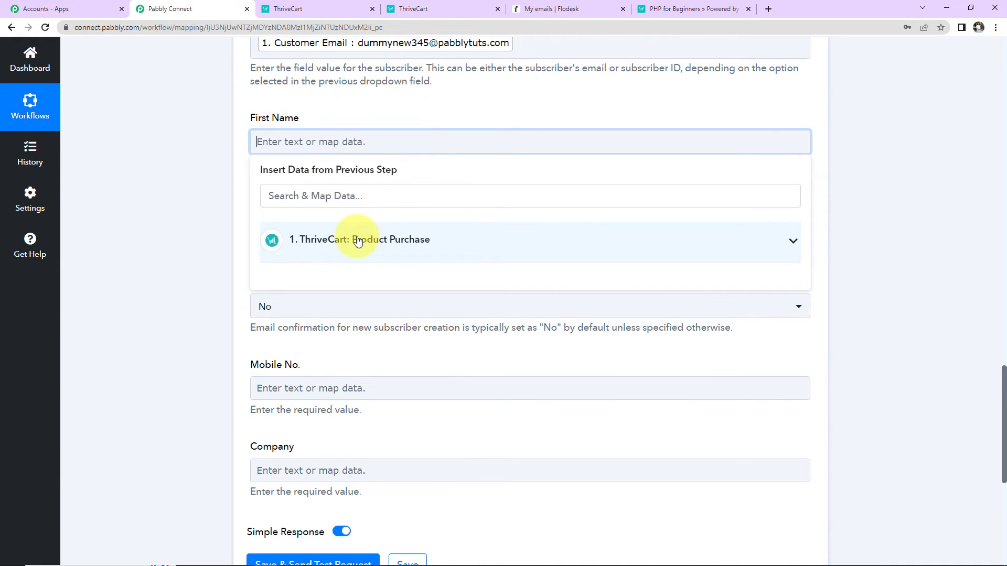
{"action": "left_click", "coordinate": [358, 241]}
{"action": "left_click", "coordinate": [352, 197]}
{"action": "type", "text": "first"}
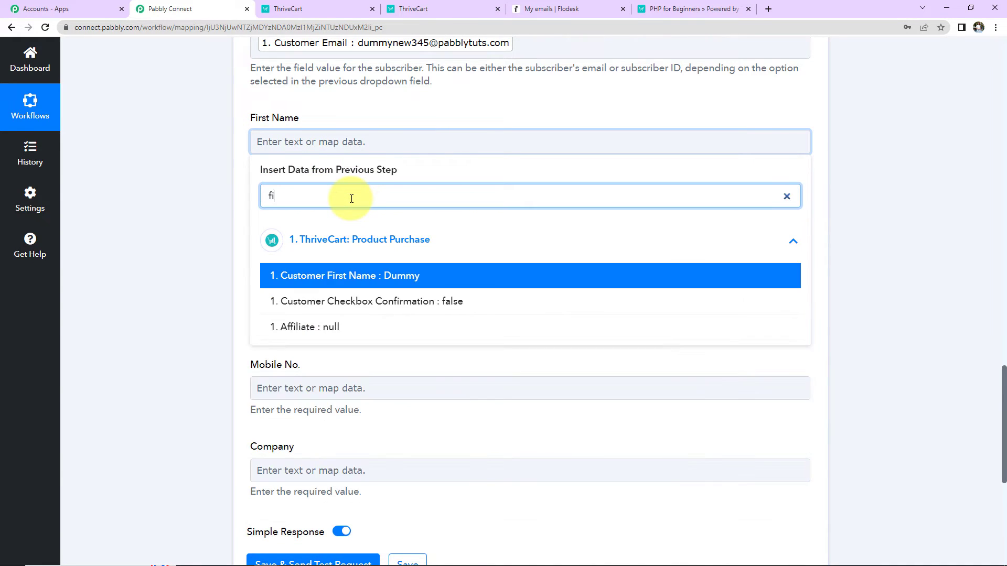
{"action": "left_click", "coordinate": [340, 276]}
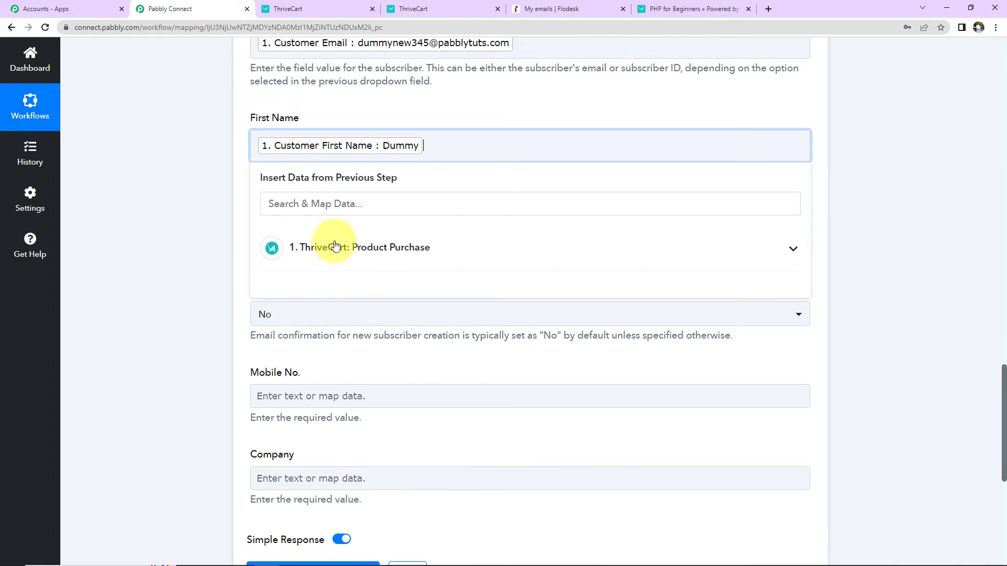
- Map ThriveCart's Customer Last Name into the Last Name field
{"action": "left_click", "coordinate": [228, 198]}
{"action": "left_click", "coordinate": [269, 234]}
{"action": "left_click", "coordinate": [268, 336]}
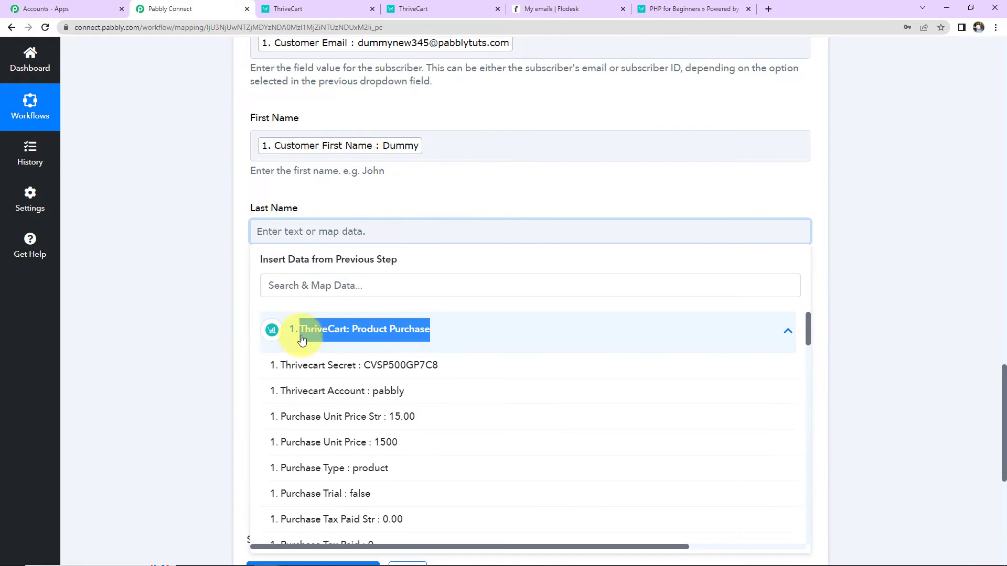
{"action": "left_click", "coordinate": [321, 291]}
{"action": "type", "text": "last"}
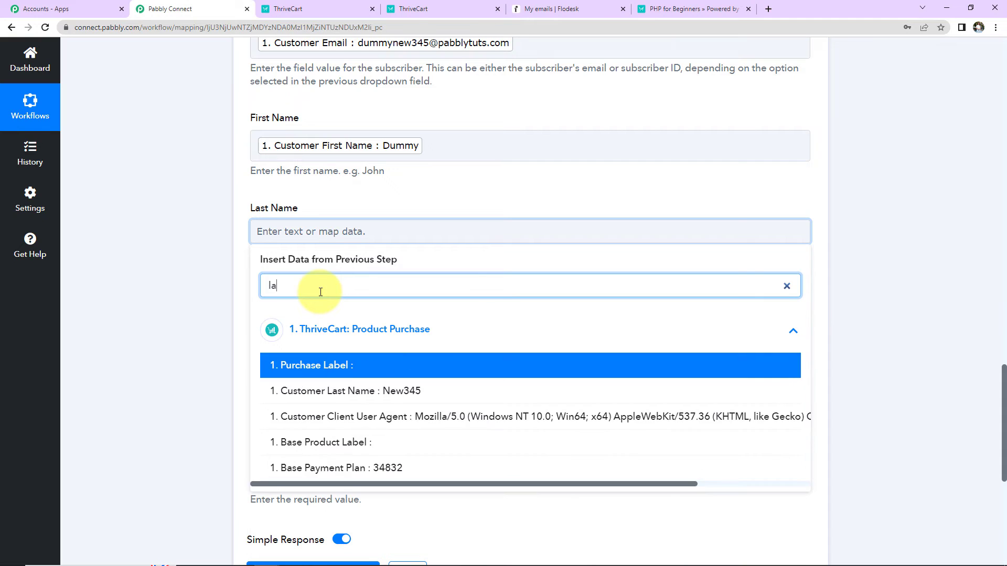
{"action": "left_click", "coordinate": [338, 366]}
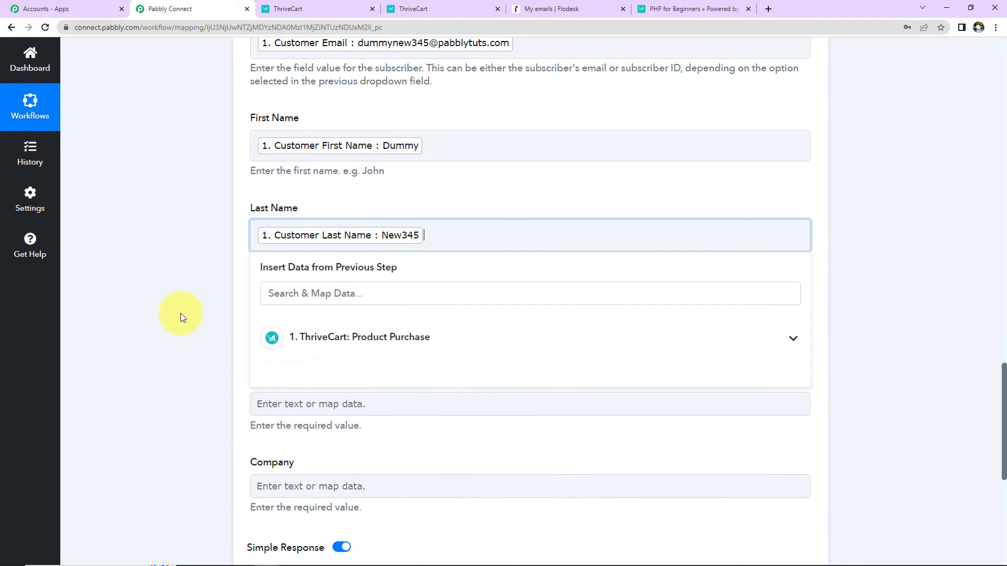
{"action": "left_click", "coordinate": [180, 313]}
{"action": "scroll", "coordinate": [181, 313], "scroll_direction": "down", "scroll_amount": 2}
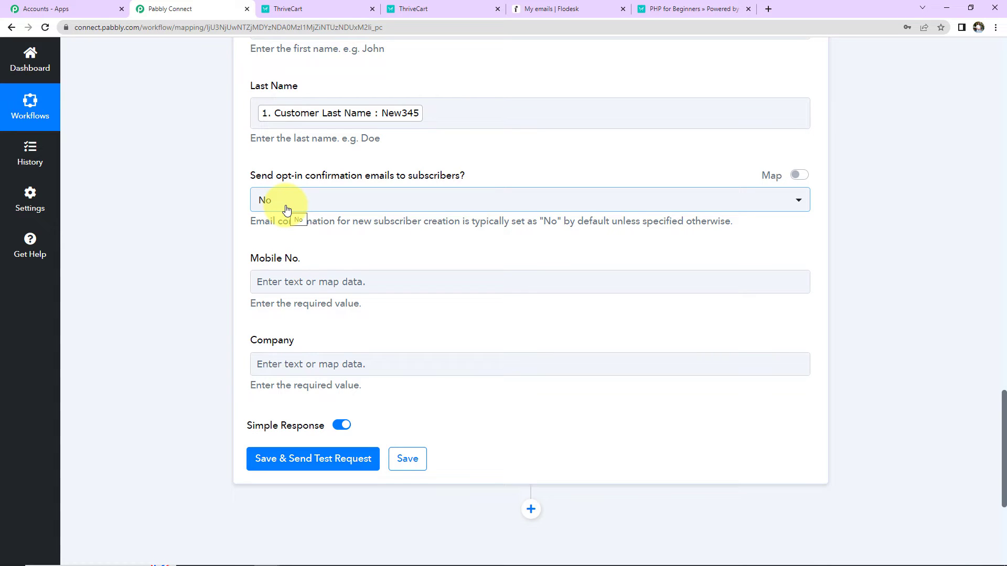
- Insert the customer contact number into Mobile No. and save the step with a test request
{"action": "left_click", "coordinate": [283, 283]}
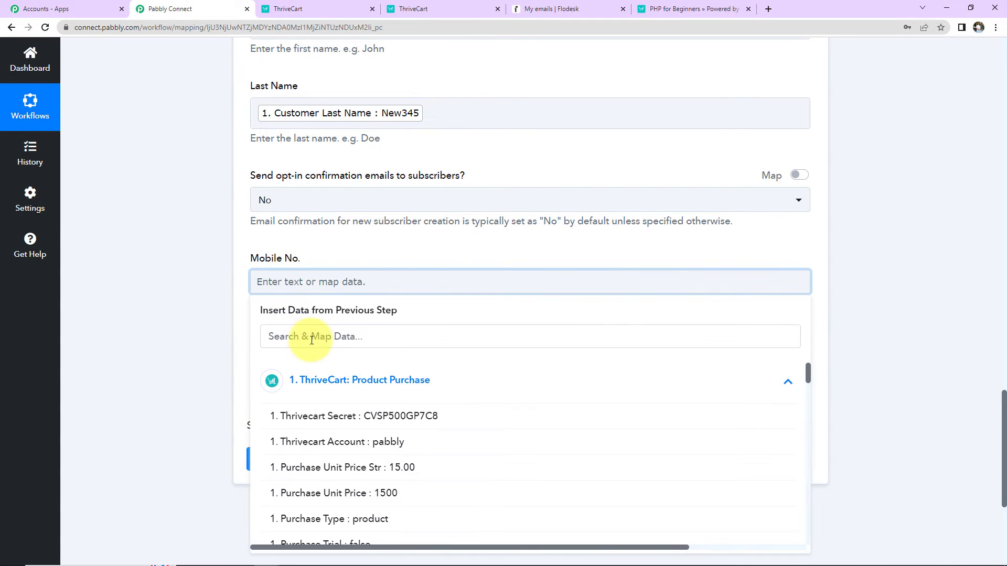
{"action": "left_click", "coordinate": [312, 340]}
{"action": "type", "text": "911"}
{"action": "key", "text": "Return"}
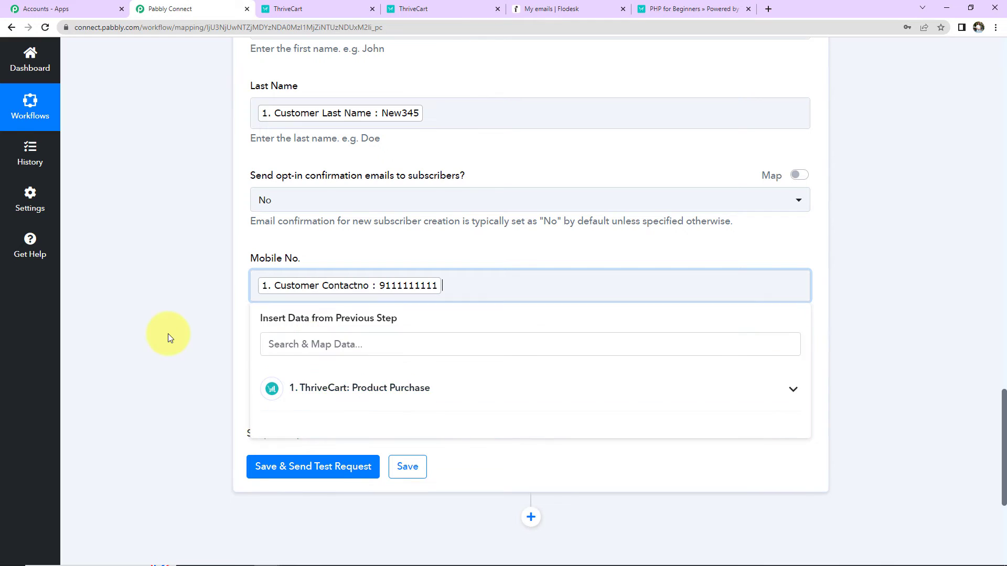
{"action": "left_click", "coordinate": [167, 334]}
{"action": "scroll", "coordinate": [325, 337], "scroll_direction": "down", "scroll_amount": 2}
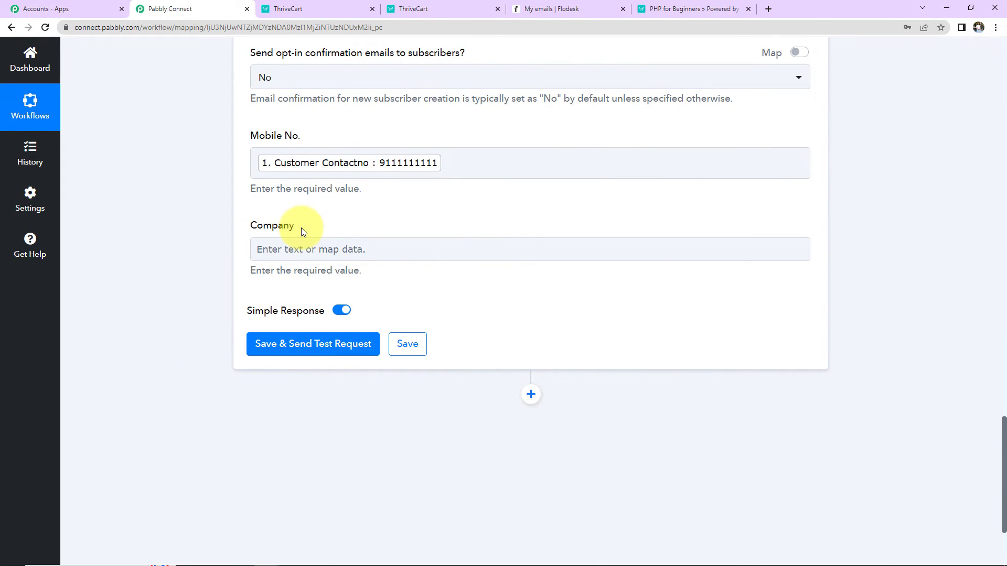
{"action": "left_click", "coordinate": [344, 248]}
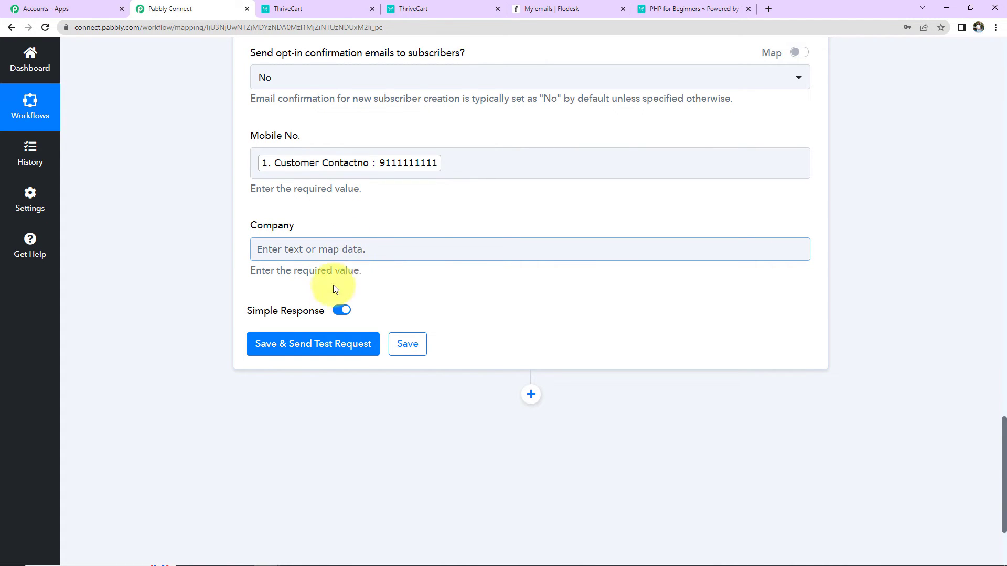
{"action": "left_click", "coordinate": [289, 347]}
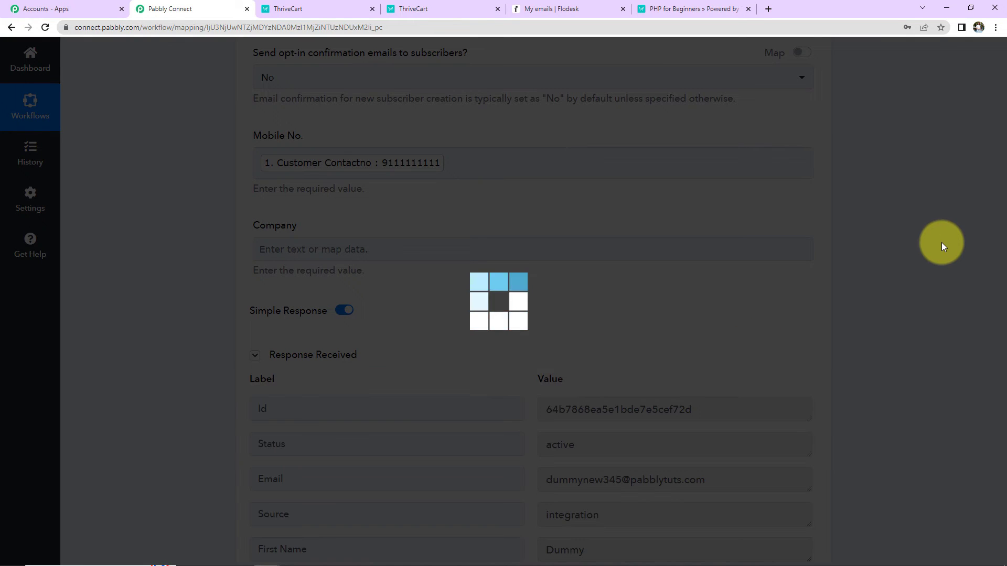
- Scroll through the test response showing the active subscriber with name, mobile and 2023-07-19 creation date
{"action": "scroll", "coordinate": [942, 242], "scroll_direction": "down", "scroll_amount": 2}
{"action": "scroll", "coordinate": [942, 242], "scroll_direction": "down", "scroll_amount": 2}
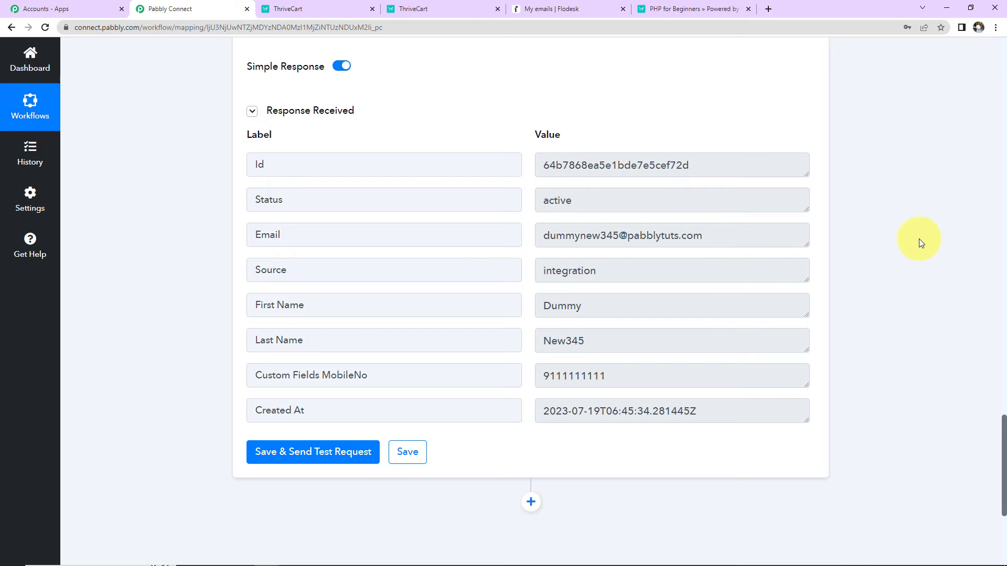
- Check Flodesk's subscriber list and segments, and add a new action step after the Flodesk step
{"action": "left_click", "coordinate": [551, 16]}
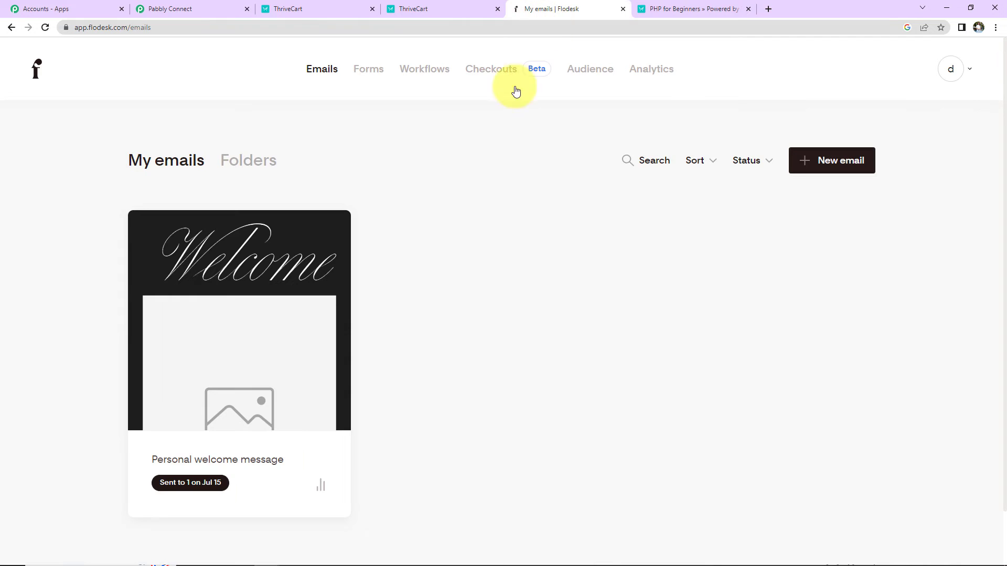
{"action": "left_click", "coordinate": [589, 71]}
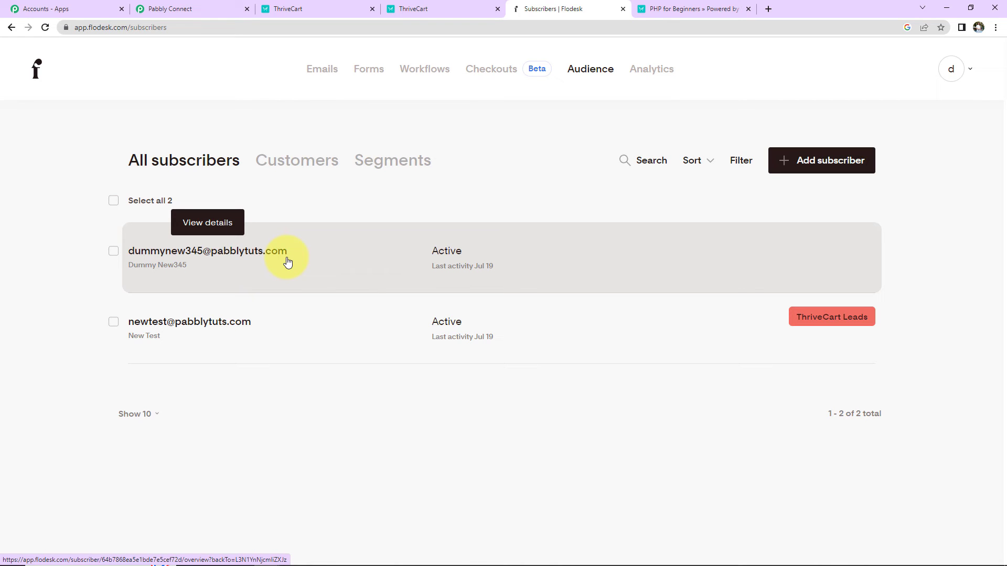
{"action": "left_click", "coordinate": [191, 8]}
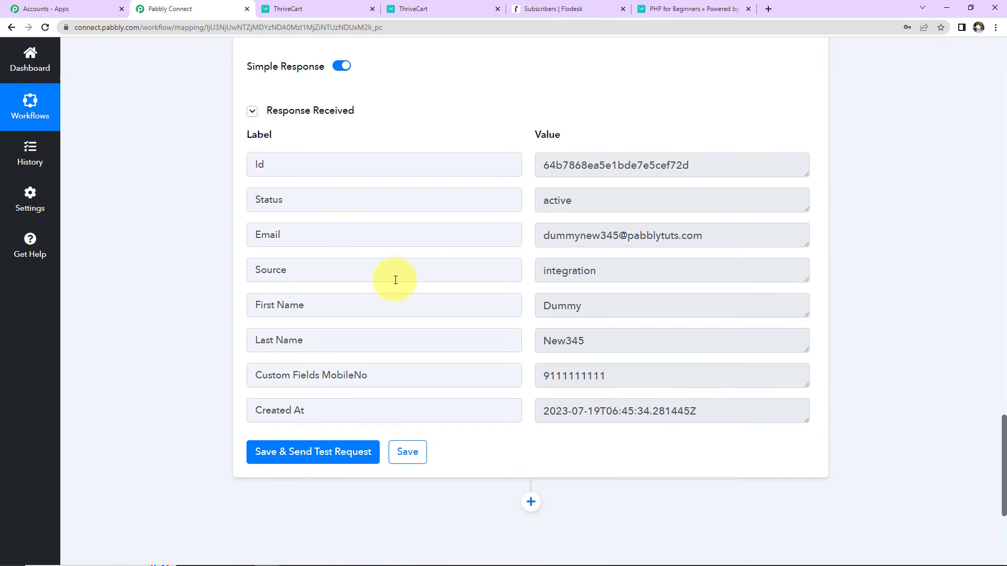
{"action": "scroll", "coordinate": [415, 294], "scroll_direction": "down", "scroll_amount": 4}
{"action": "left_click", "coordinate": [531, 257]}
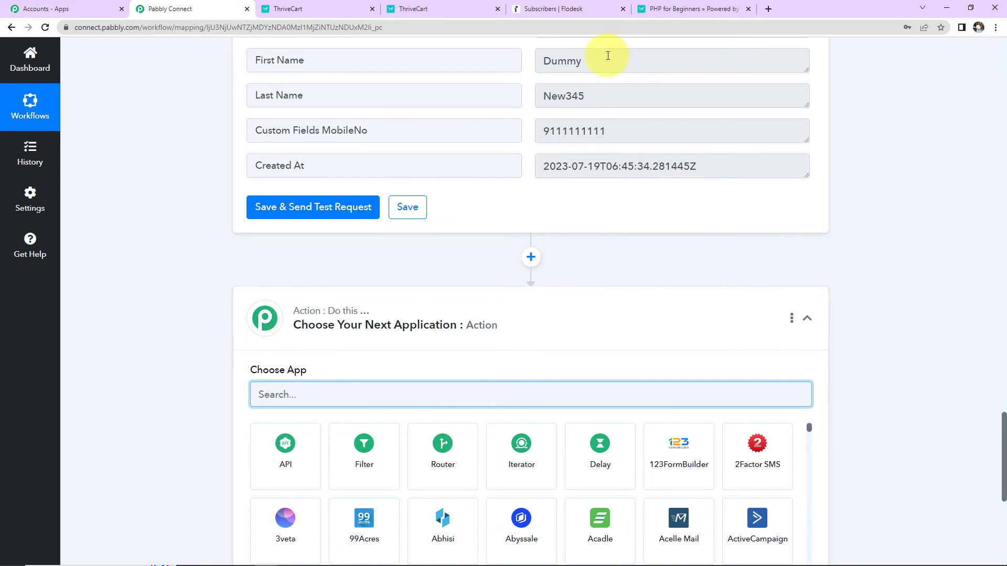
{"action": "left_click", "coordinate": [580, 9]}
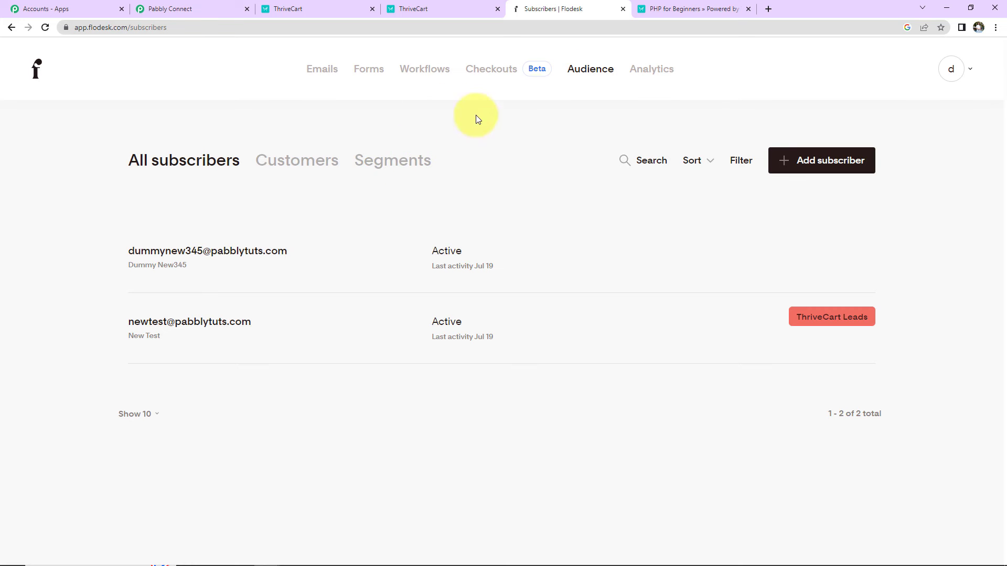
{"action": "left_click", "coordinate": [400, 165]}
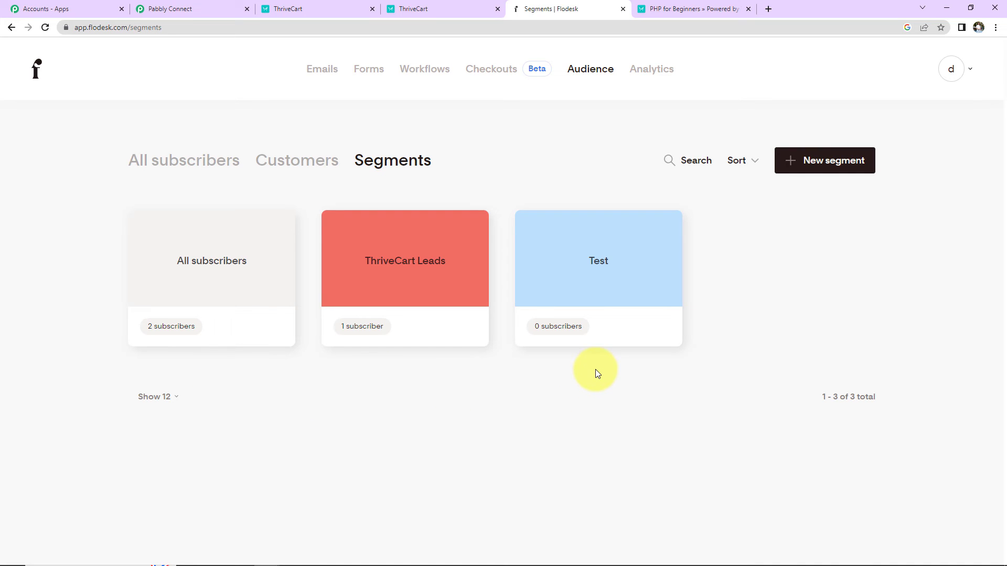
{"action": "left_click", "coordinate": [218, 9]}
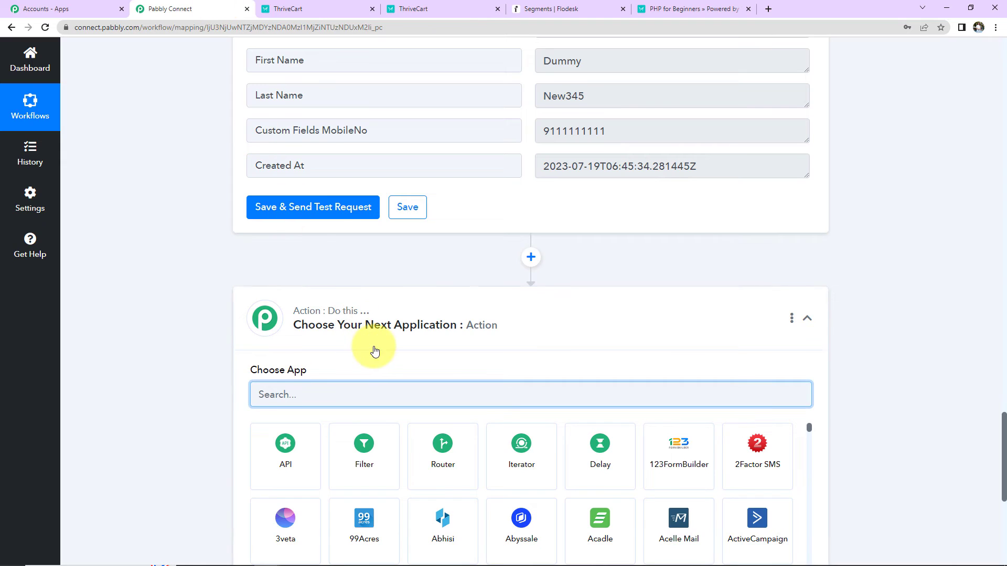
- Pick Flodesk as the action app with the Add Existing Subscriber to Segment event
{"action": "scroll", "coordinate": [362, 315], "scroll_direction": "down", "scroll_amount": 2}
{"action": "type", "text": "flodesk"}
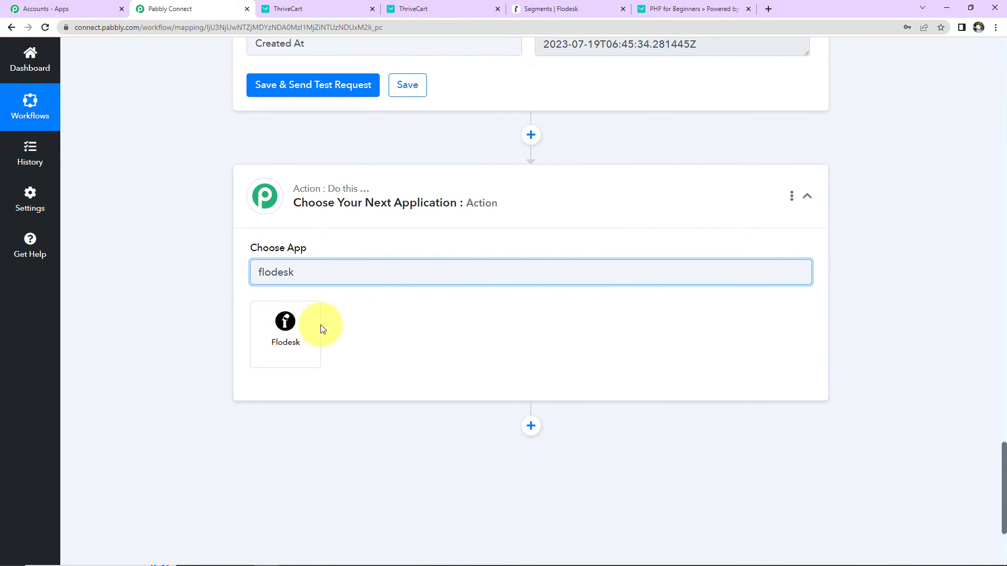
{"action": "left_click", "coordinate": [310, 331]}
{"action": "left_click", "coordinate": [311, 327]}
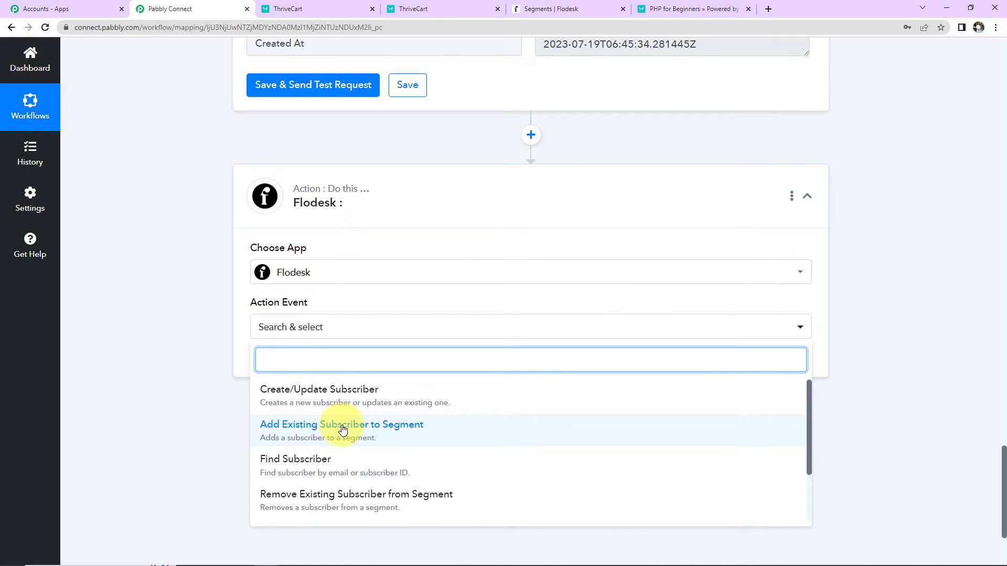
{"action": "left_click", "coordinate": [400, 424]}
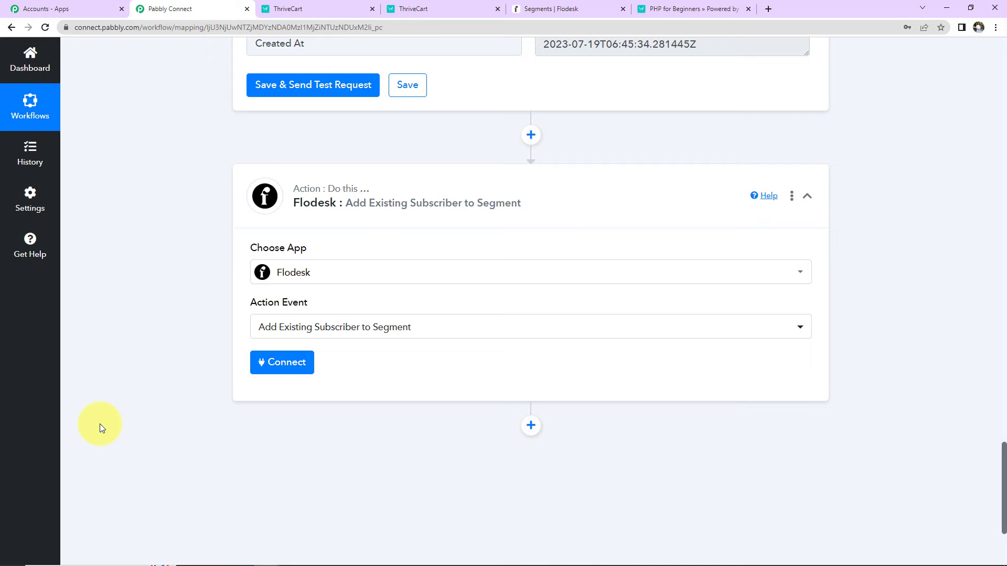
- Connect the step using the existing Flodesk connection
{"action": "left_click", "coordinate": [291, 369]}
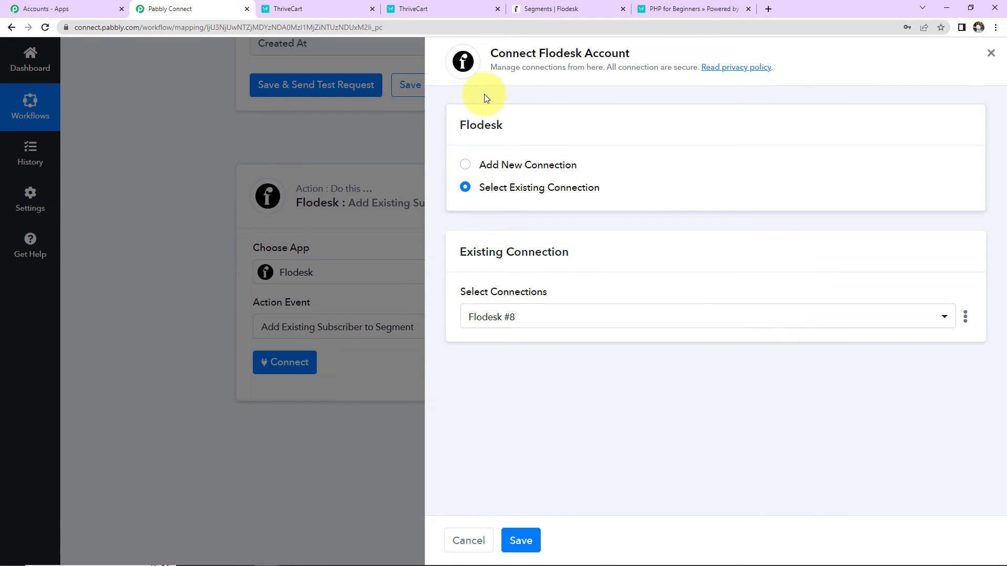
{"action": "left_click", "coordinate": [520, 540]}
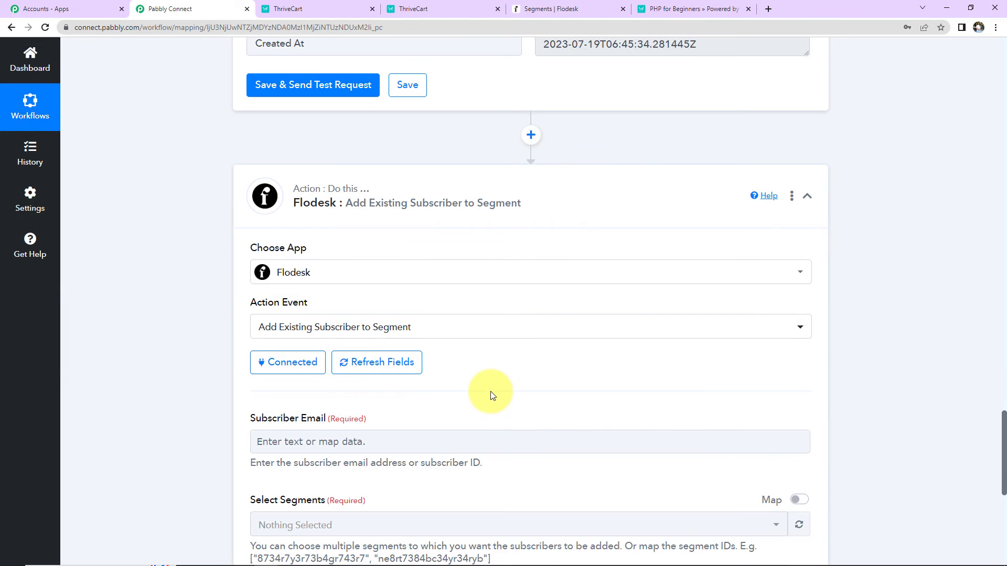
{"action": "scroll", "coordinate": [490, 383], "scroll_direction": "down", "scroll_amount": 5}
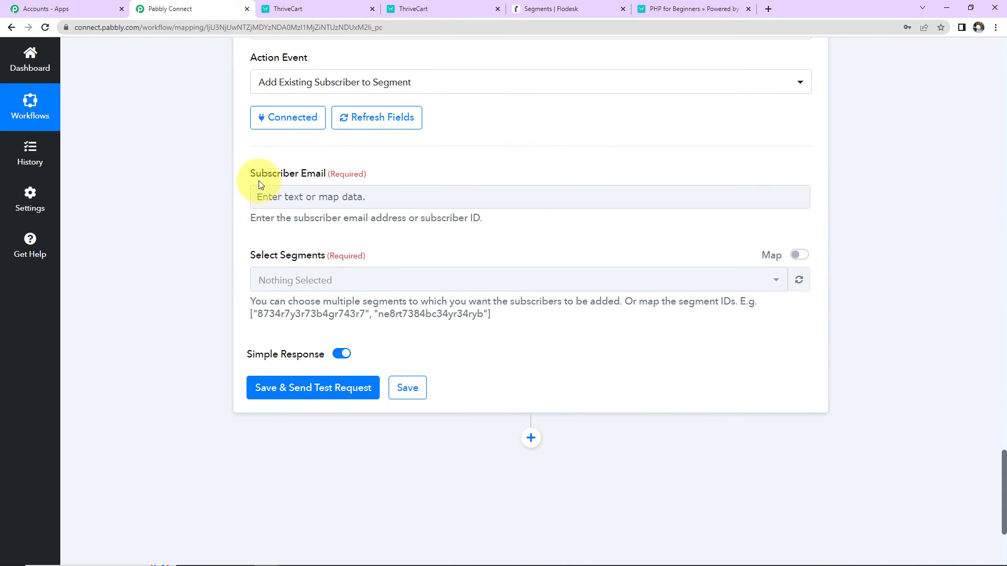
- Map ThriveCart's Customer Email into Subscriber Email and select the ThriveCart Leads segment
{"action": "left_click", "coordinate": [322, 195]}
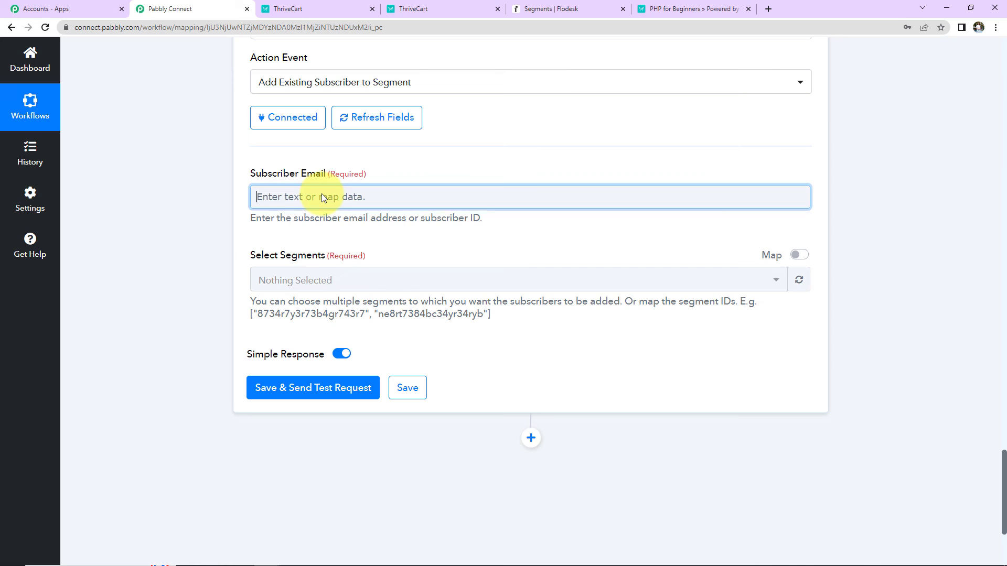
{"action": "left_click", "coordinate": [340, 296]}
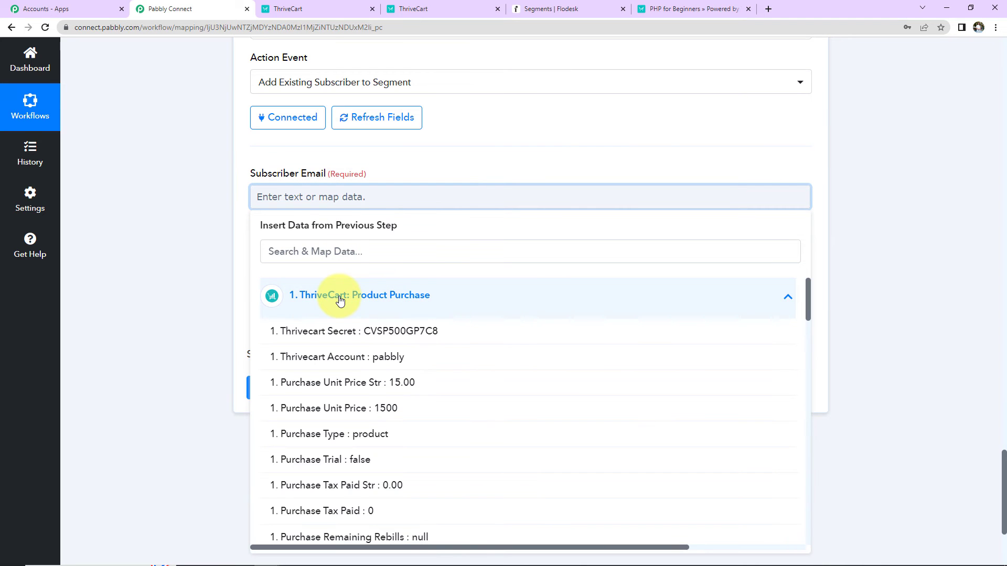
{"action": "left_click", "coordinate": [341, 253]}
{"action": "type", "text": "@"}
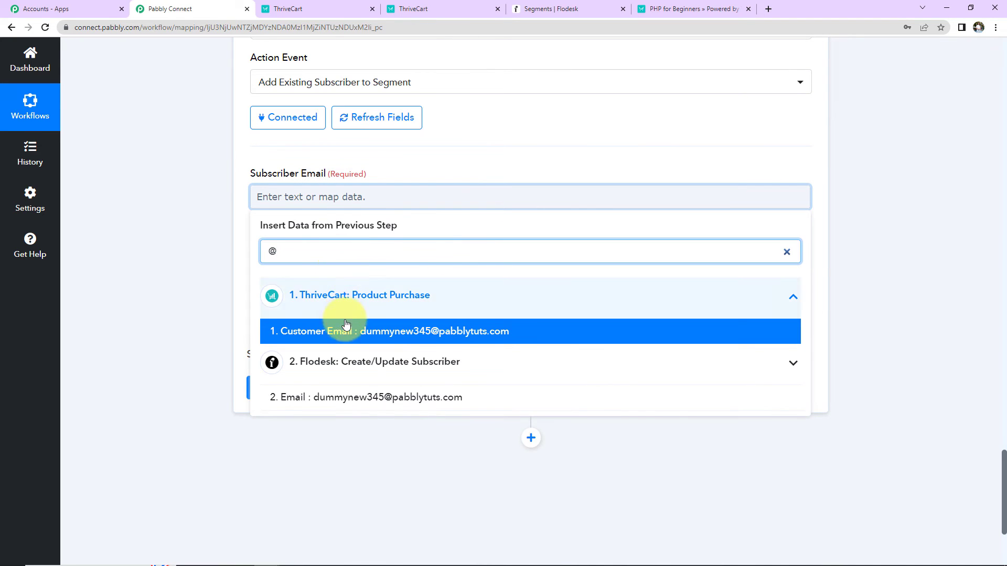
{"action": "left_click", "coordinate": [348, 331]}
{"action": "left_click", "coordinate": [187, 246]}
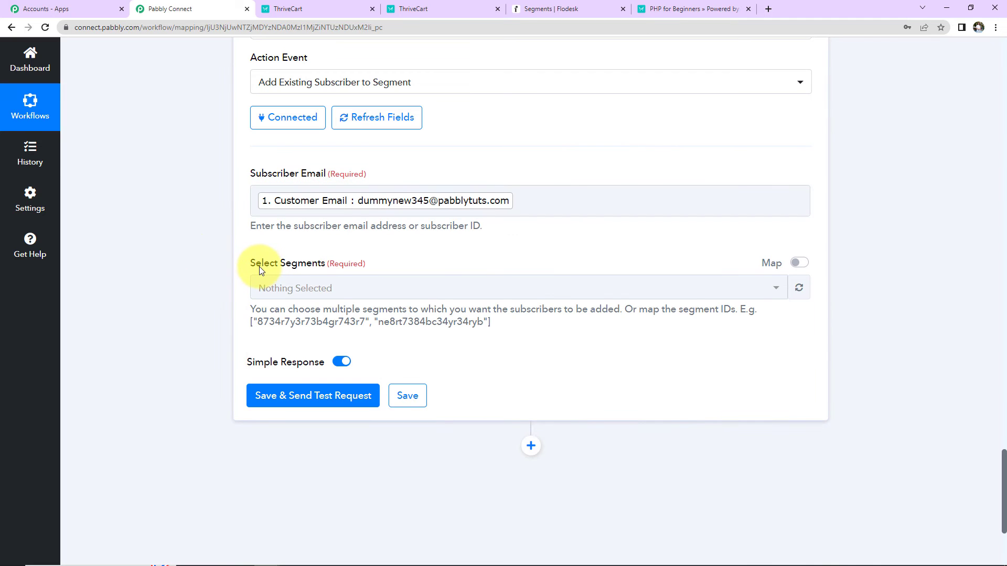
{"action": "left_click", "coordinate": [310, 290]}
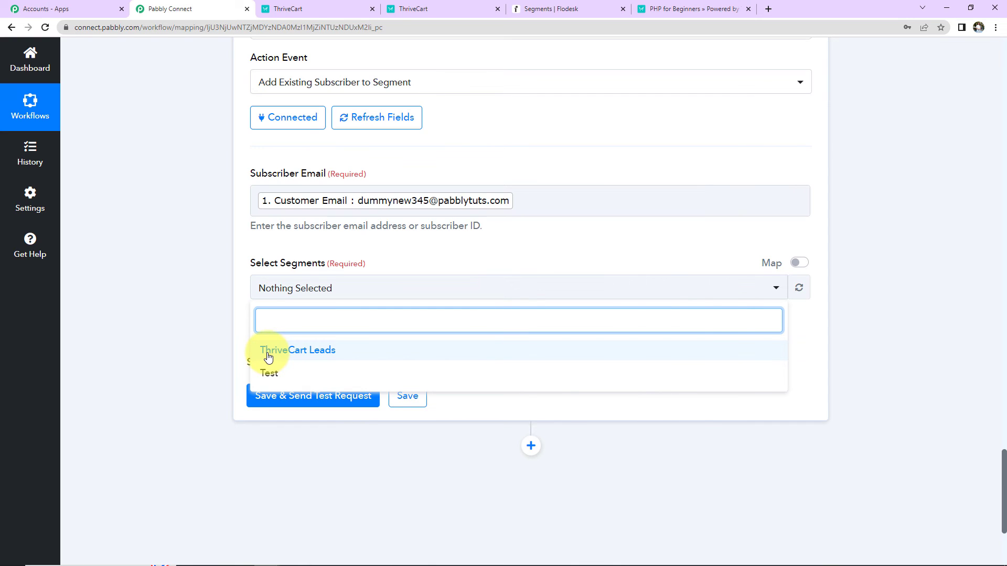
{"action": "left_click", "coordinate": [288, 350]}
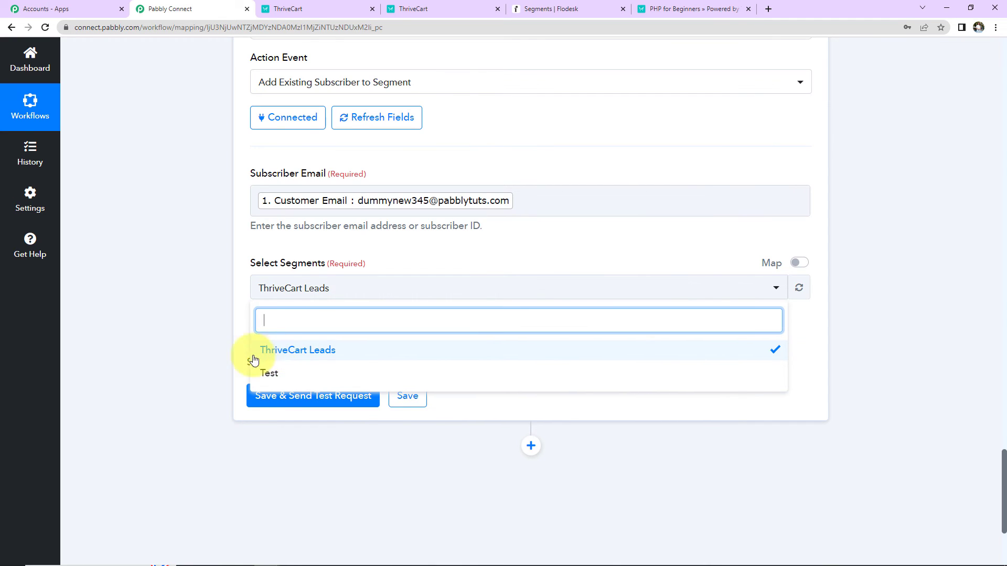
{"action": "left_click", "coordinate": [178, 316]}
- Save and test the step, confirming the response's Segments 0 Name reads ThriveCart Leads
{"action": "left_click", "coordinate": [273, 395]}
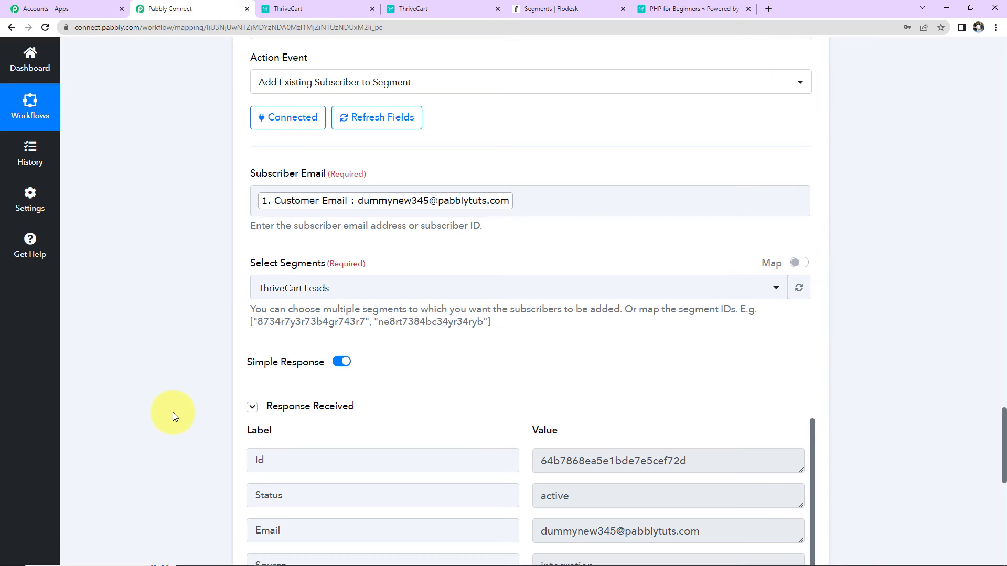
{"action": "scroll", "coordinate": [172, 412], "scroll_direction": "down", "scroll_amount": 5}
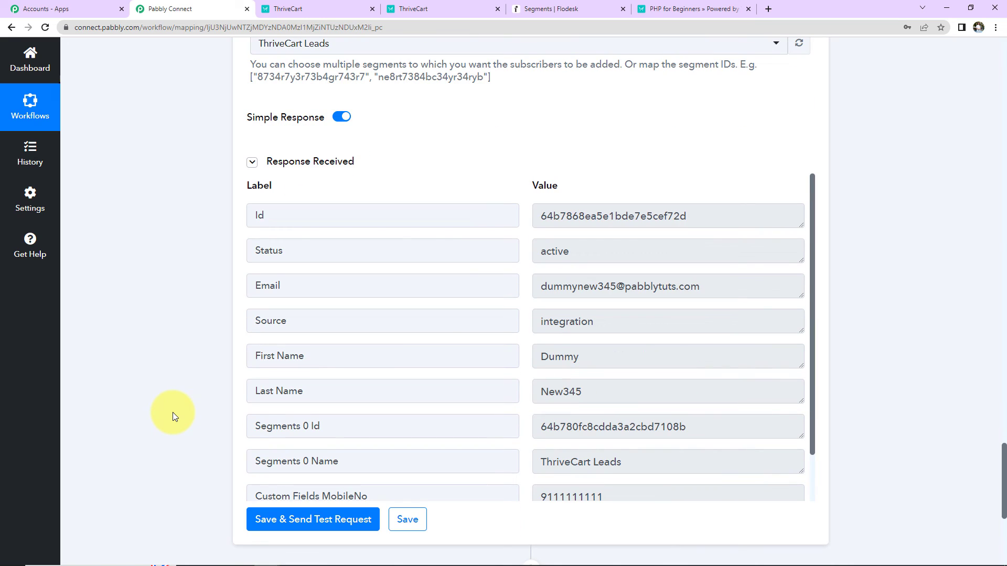
{"action": "left_click_drag", "start_coordinate": [256, 462], "coordinate": [418, 458]}
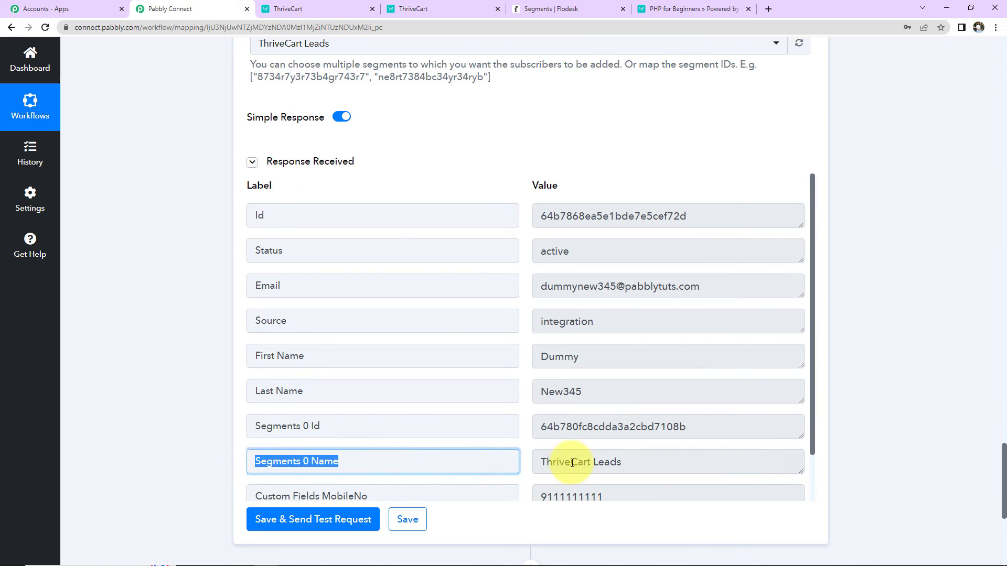
{"action": "left_click_drag", "start_coordinate": [536, 465], "coordinate": [642, 468]}
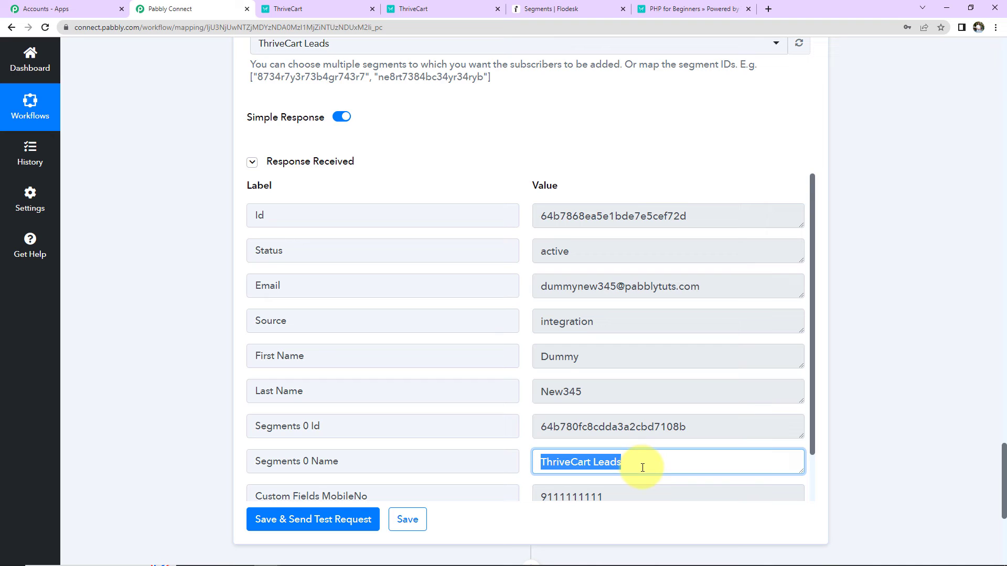
{"action": "left_click", "coordinate": [548, 9]}
- View the two subscribers in Flodesk's ThriveCart Leads segment, then go to ThriveCart's Checkout URLs
{"action": "left_click", "coordinate": [368, 294]}
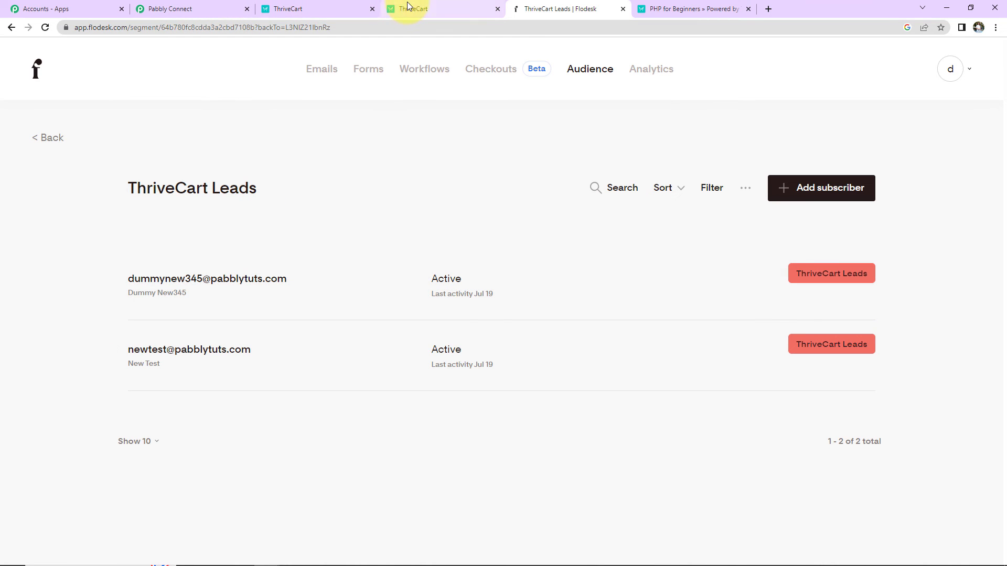
{"action": "left_click", "coordinate": [408, 5]}
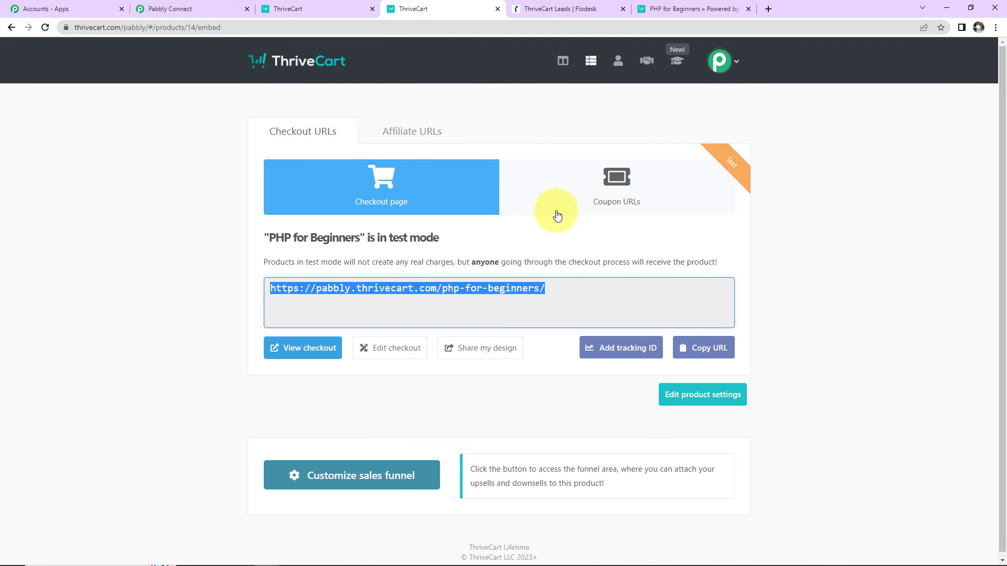
- Open the PHP for Beginners checkout link in a new browser tab
{"action": "left_click", "coordinate": [678, 344]}
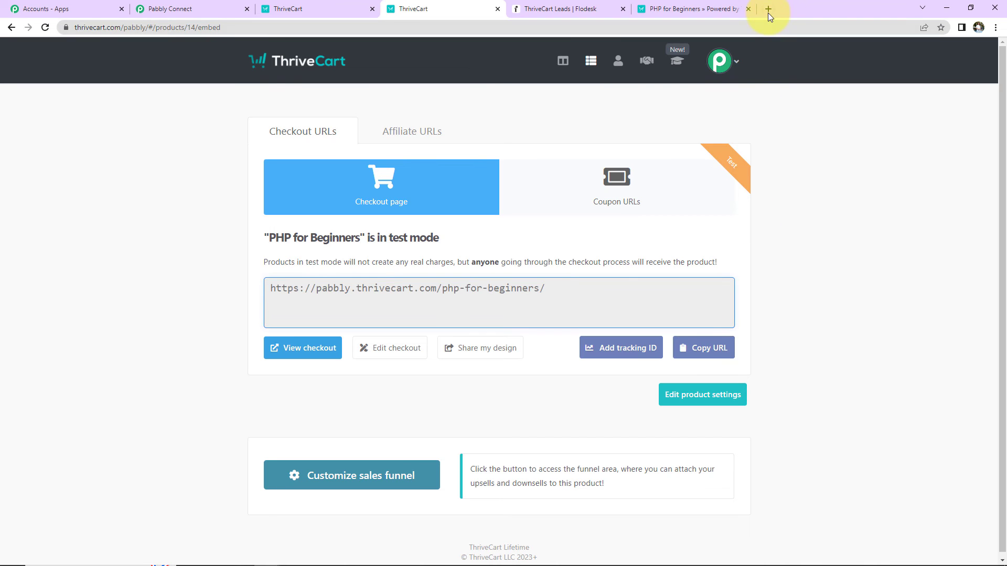
{"action": "left_click", "coordinate": [768, 9]}
{"action": "key", "text": "ctrl+v"}
{"action": "key", "text": "Return"}
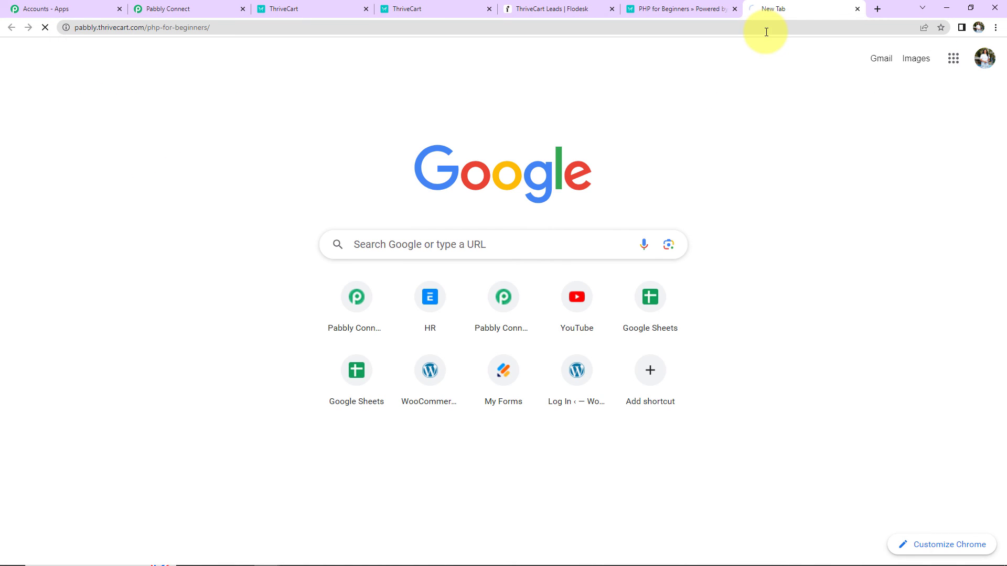
- Fill in the test customer's first name, last name, e-mail, phone and billing address, then continue
{"action": "left_click", "coordinate": [266, 207]}
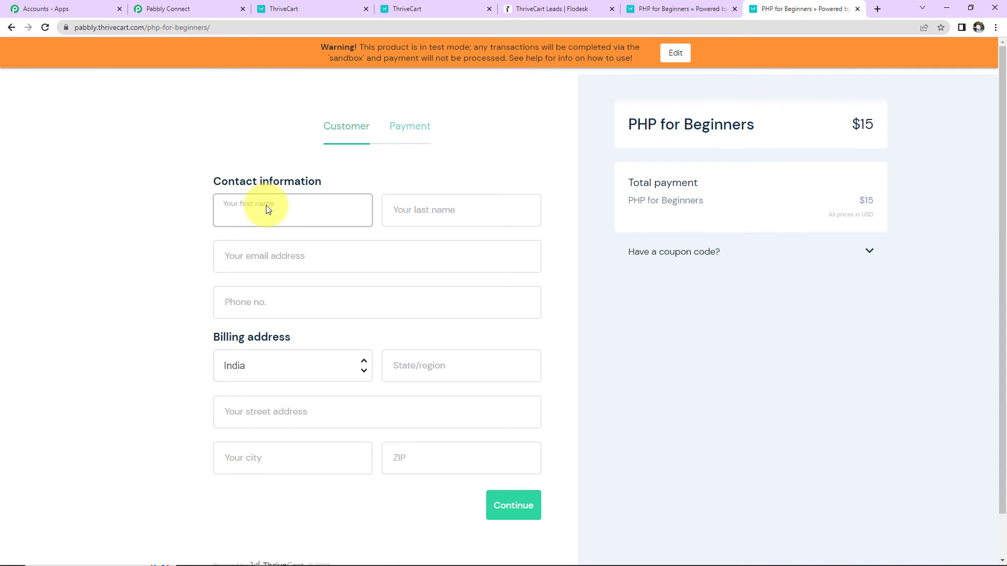
{"action": "type", "text": "Smart"}
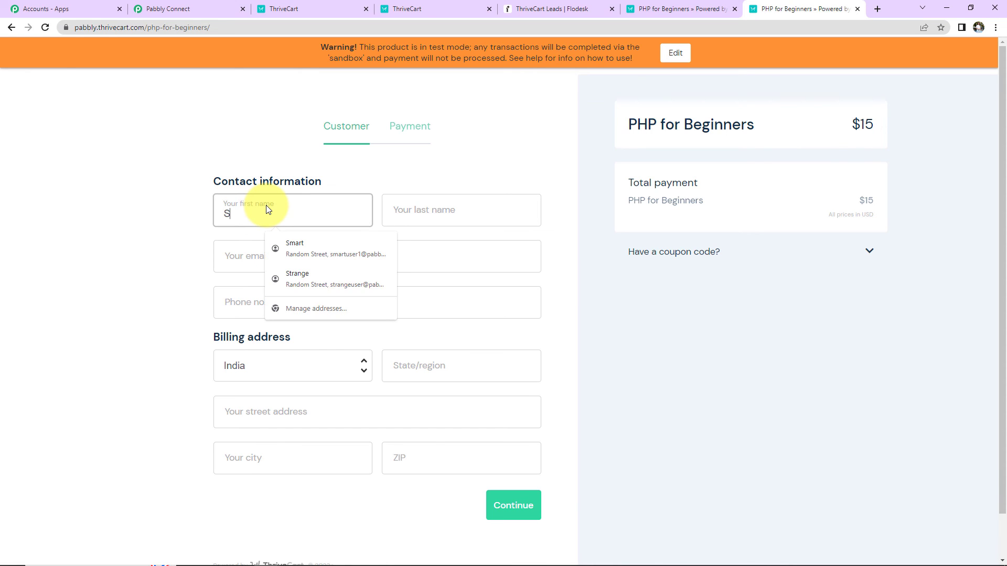
{"action": "left_click", "coordinate": [499, 211]}
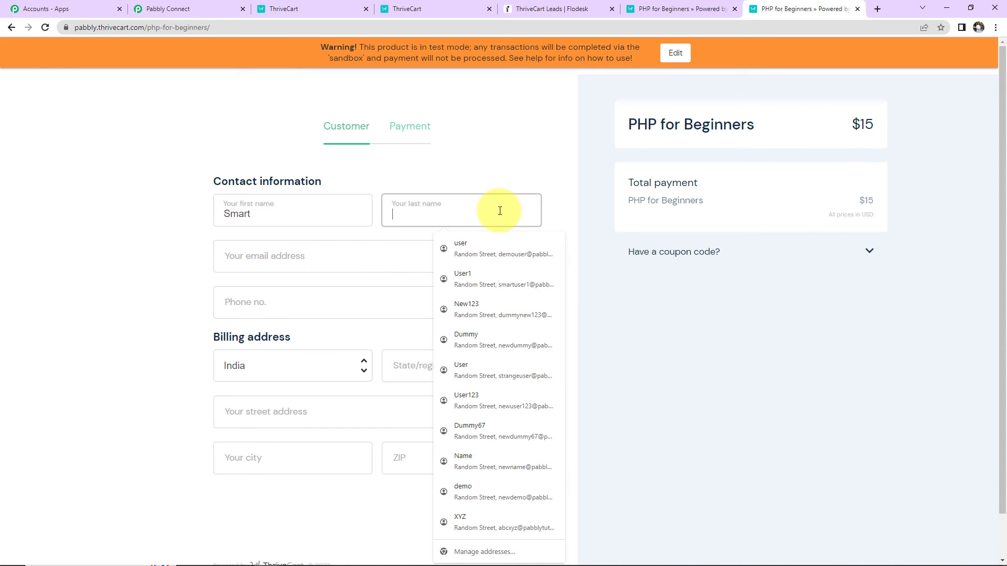
{"action": "type", "text": "New"}
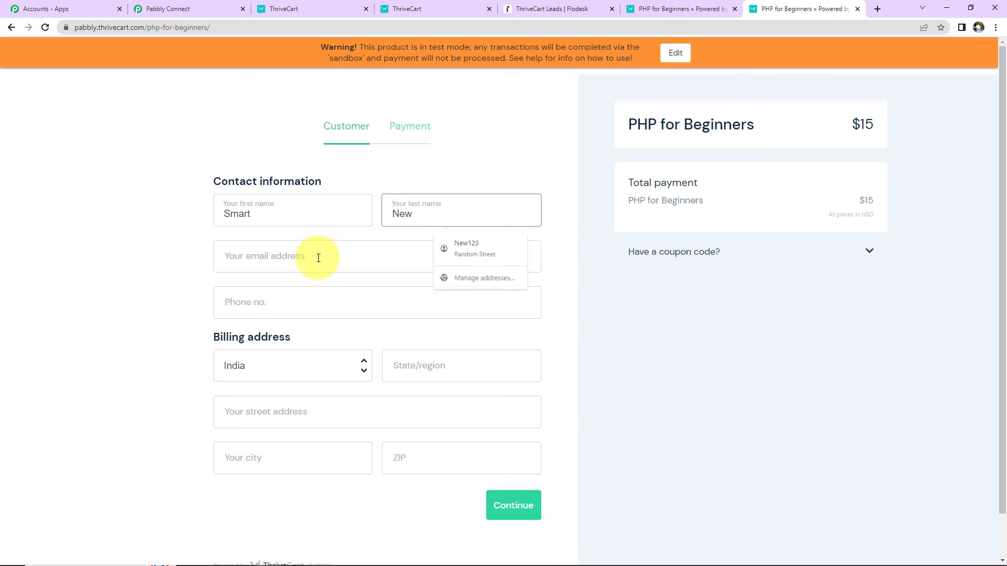
{"action": "left_click", "coordinate": [319, 258]}
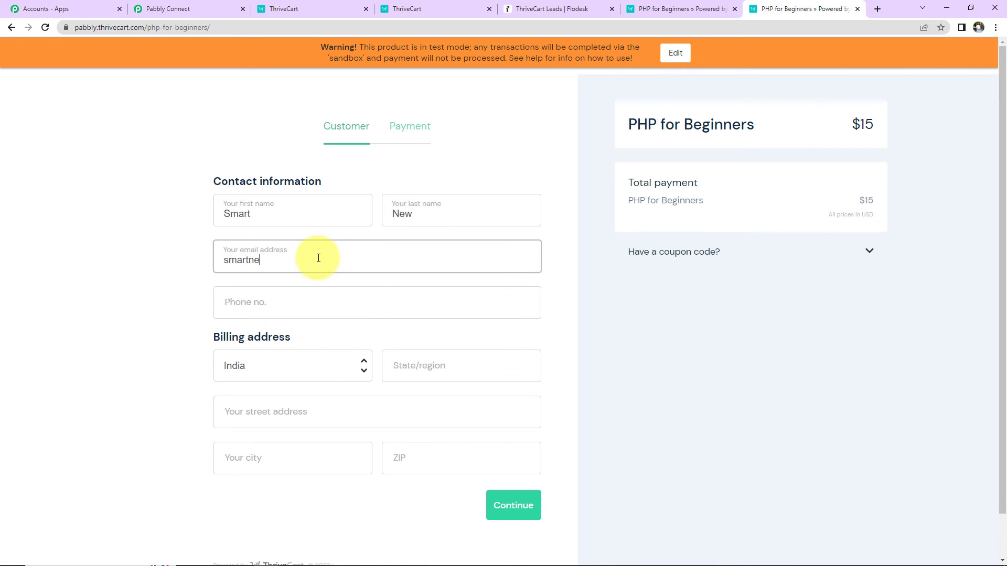
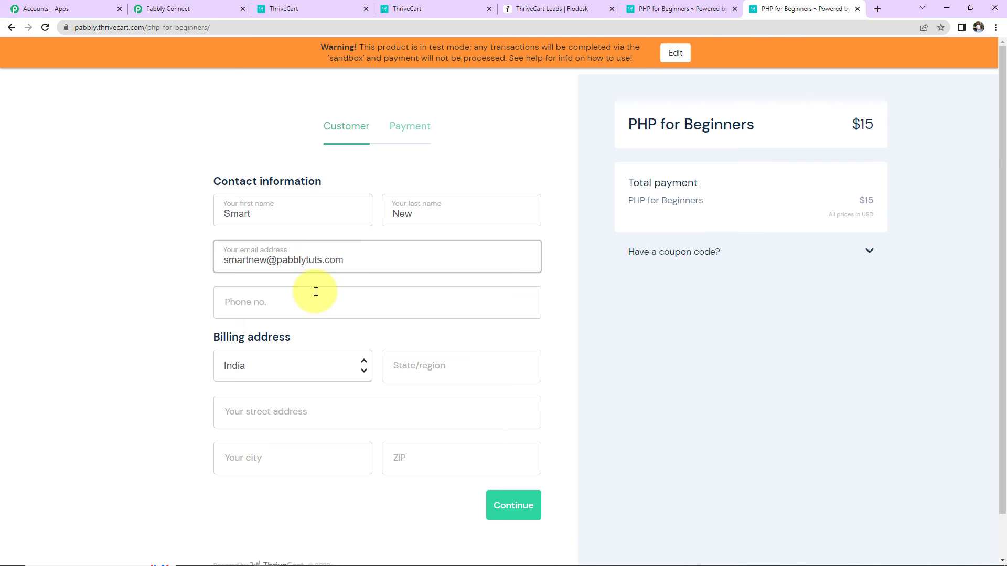
{"action": "left_click", "coordinate": [315, 291]}
{"action": "left_click", "coordinate": [589, 303]}
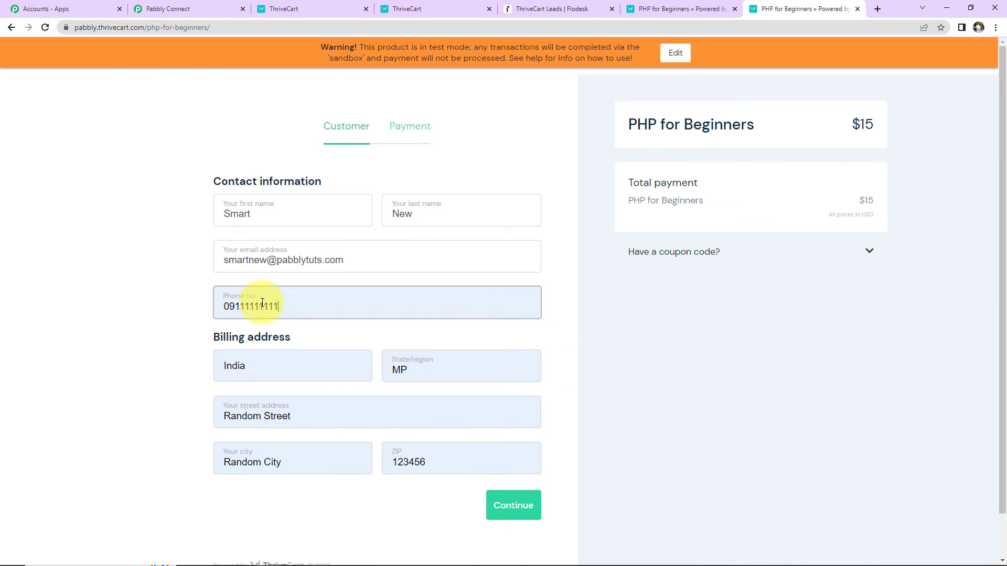
{"action": "left_click", "coordinate": [224, 313]}
{"action": "key", "text": "Delete"}
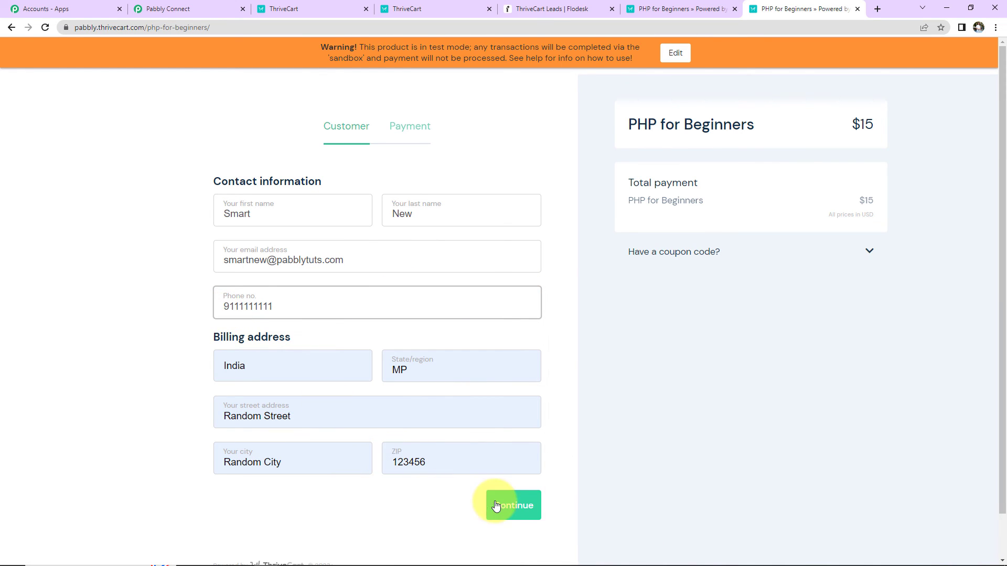
{"action": "left_click", "coordinate": [500, 507]}
- Enter the saved test card with CVC 123 and complete the $15 order
{"action": "left_click", "coordinate": [236, 353]}
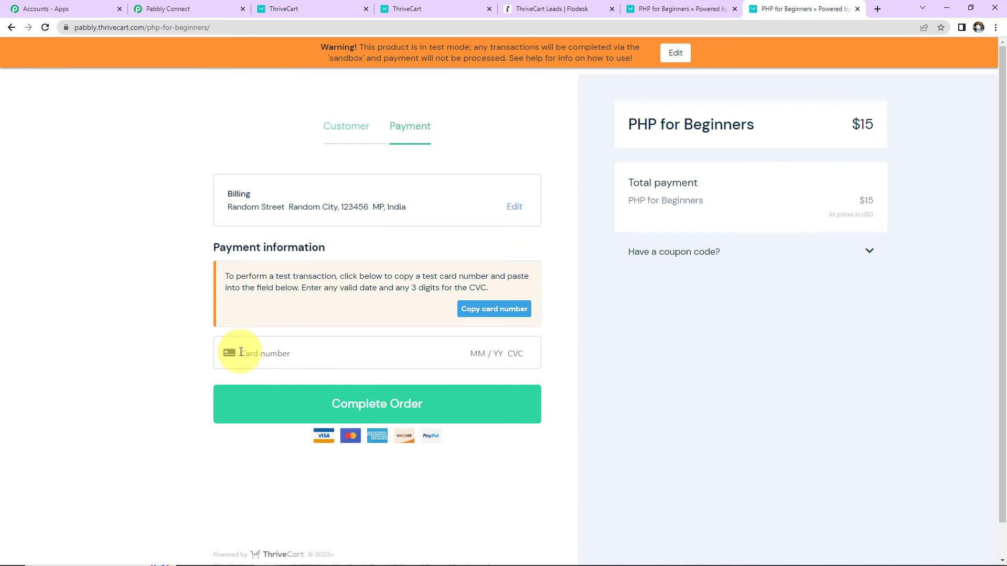
{"action": "left_click", "coordinate": [292, 380]}
{"action": "left_click", "coordinate": [513, 357]}
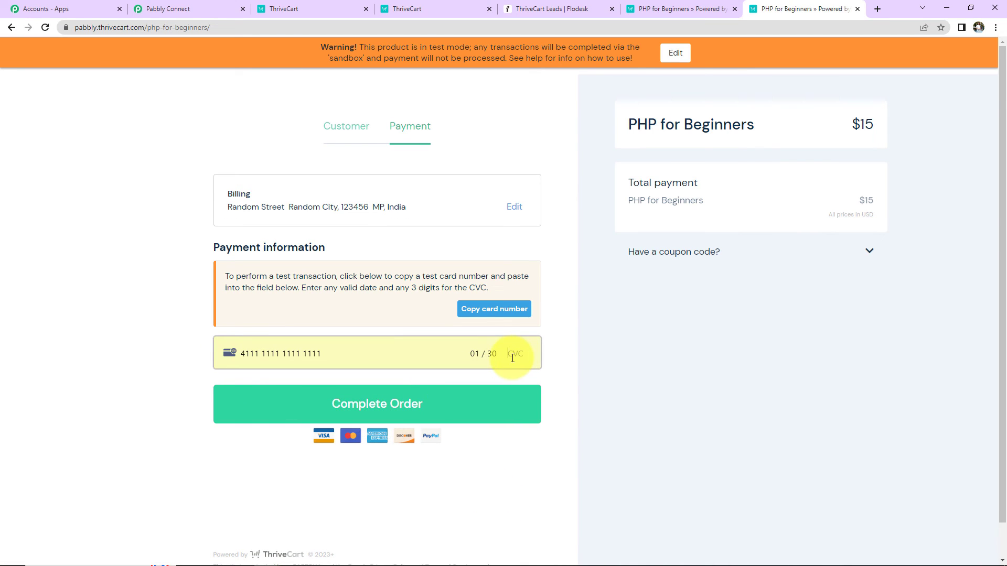
{"action": "type", "text": "123"}
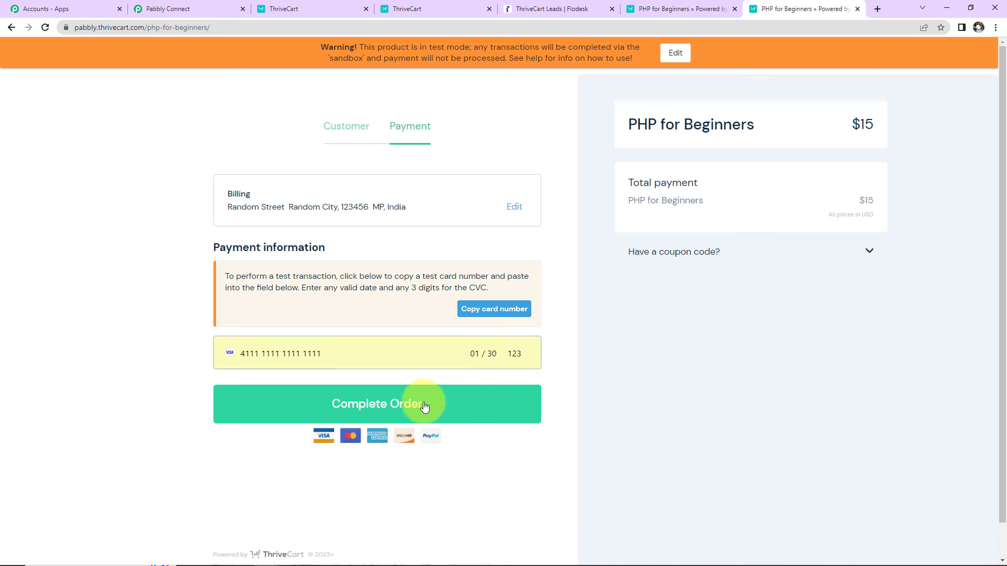
{"action": "left_click", "coordinate": [425, 407]}
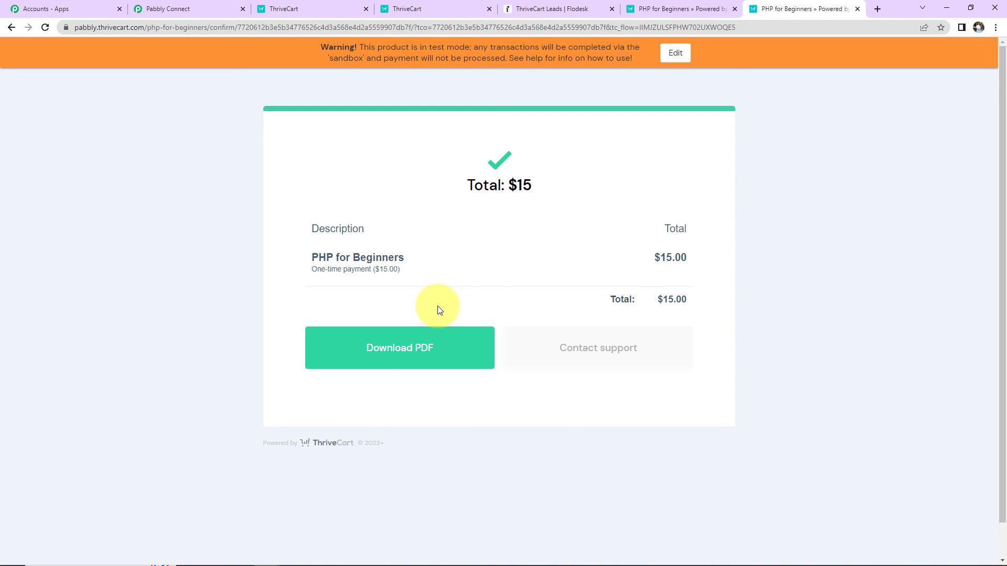
{"action": "left_click", "coordinate": [530, 11]}
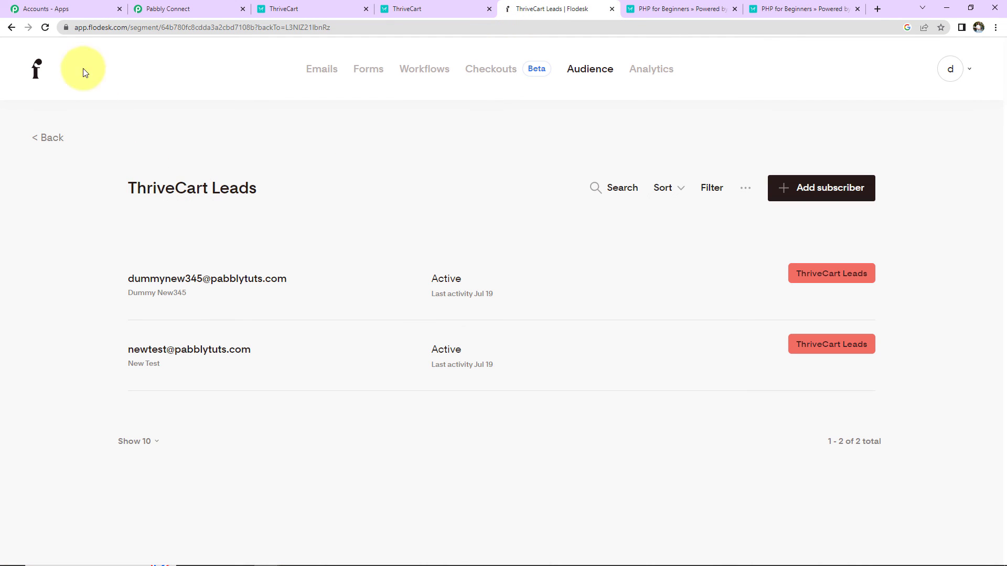
- Reload the ThriveCart Leads segment to see the new buyer as a third active subscriber
{"action": "left_click", "coordinate": [44, 29]}
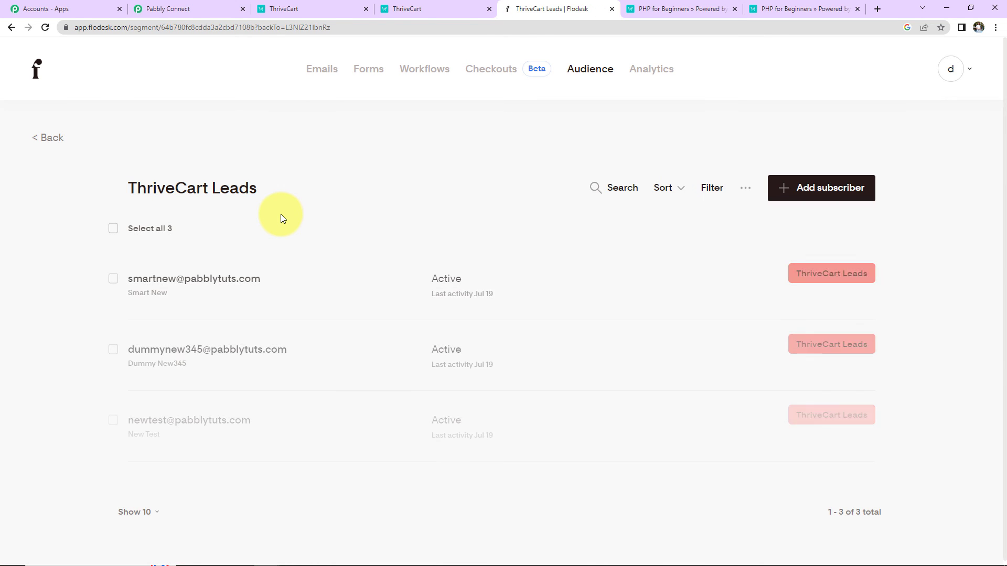
{"action": "mouse_move", "coordinate": [454, 294]}
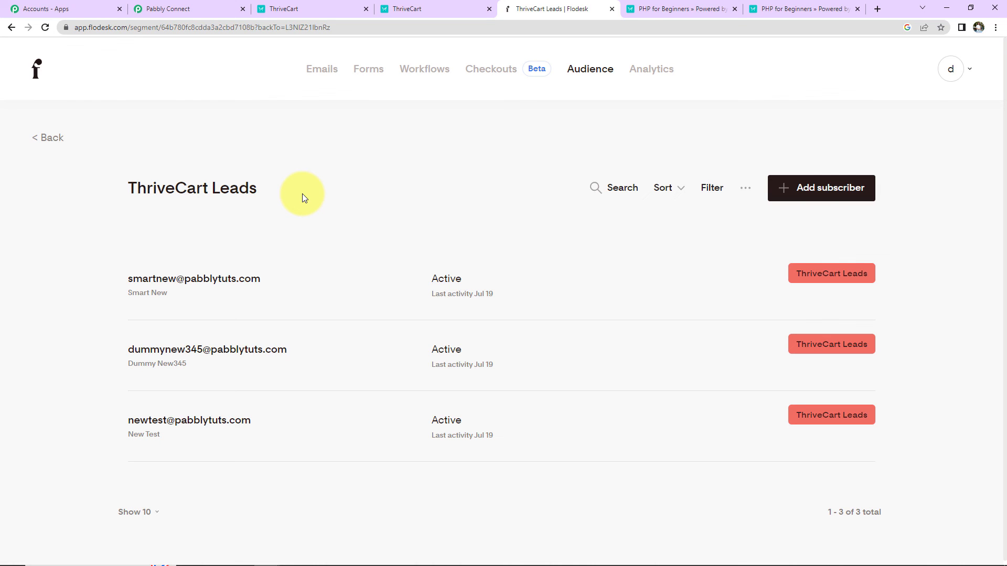
{"action": "left_click", "coordinate": [194, 11]}
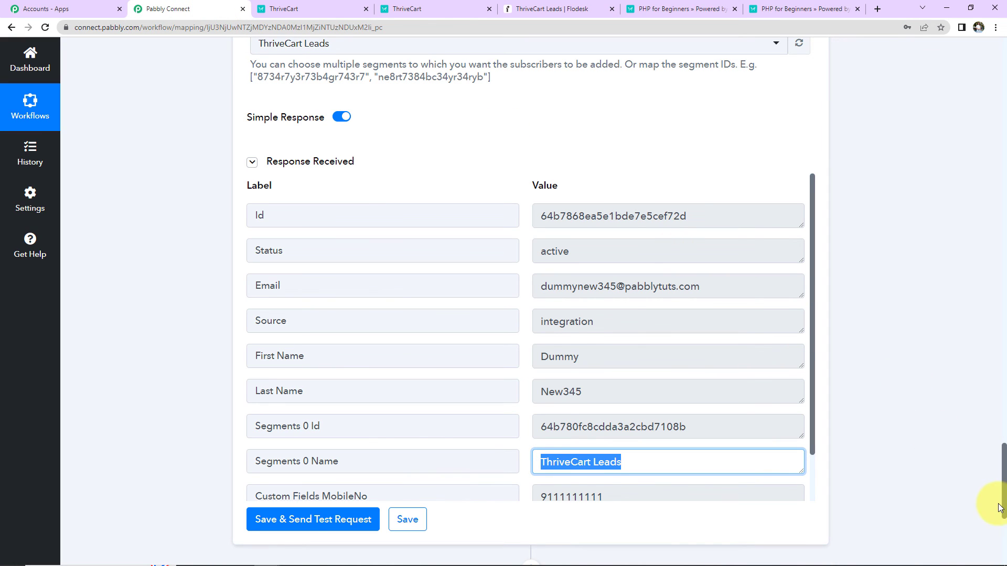
- Collapse the ThriveCart Product Purchase trigger, Flodesk Create/Update Subscriber and Add Existing Subscriber to Segment cards
{"action": "left_click_drag", "start_coordinate": [1003, 482], "coordinate": [986, 56]}
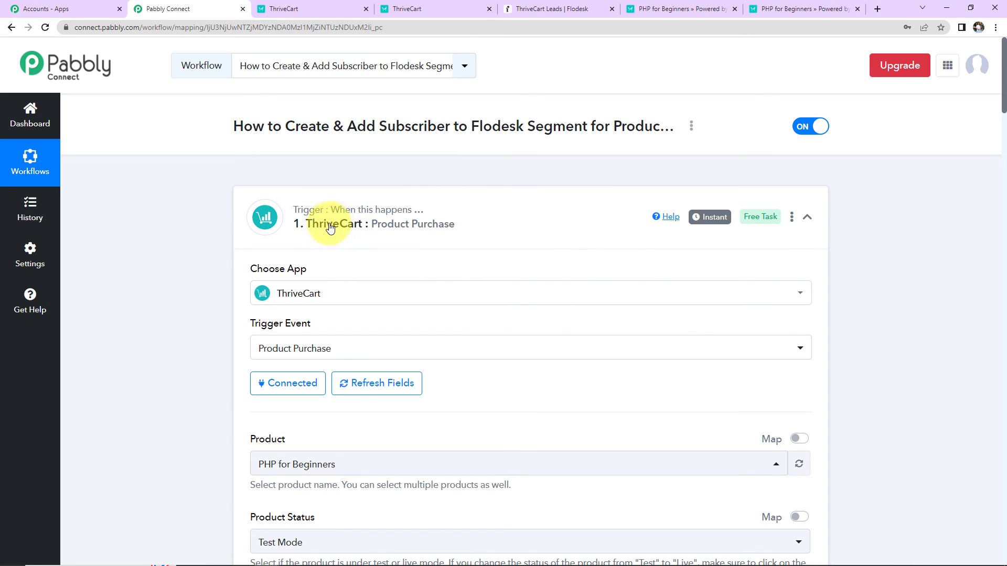
{"action": "left_click", "coordinate": [807, 217]}
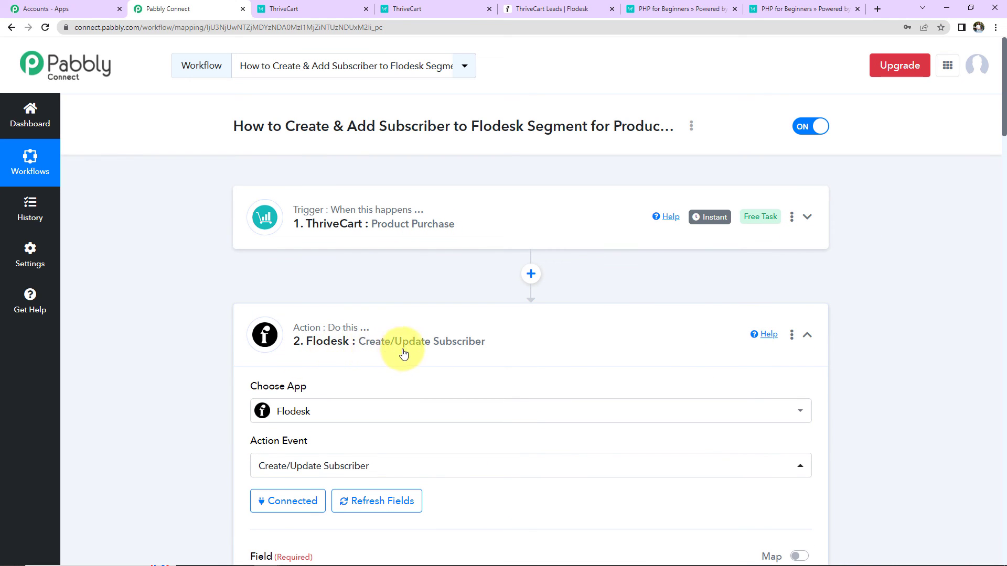
{"action": "left_click", "coordinate": [806, 334]}
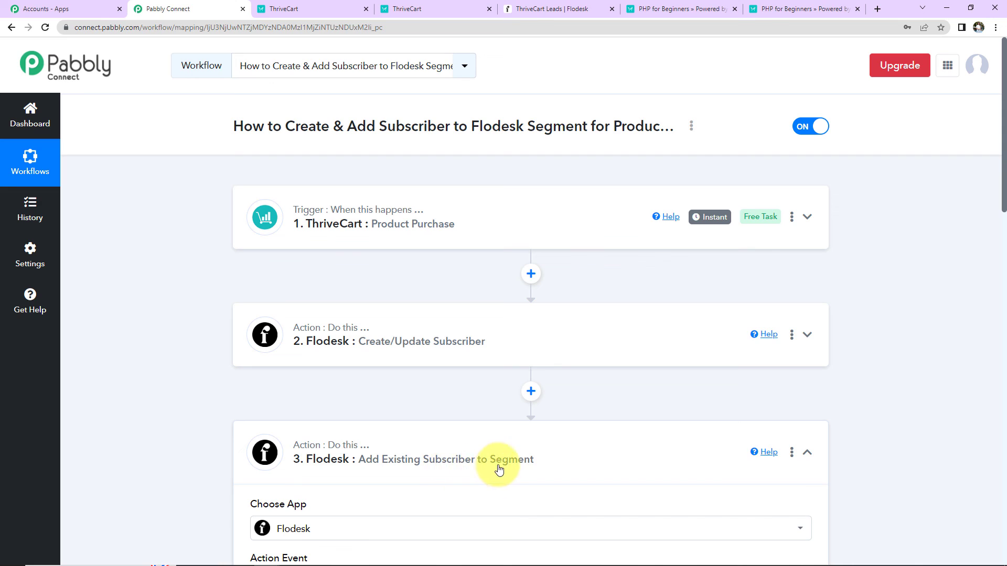
{"action": "left_click", "coordinate": [806, 452]}
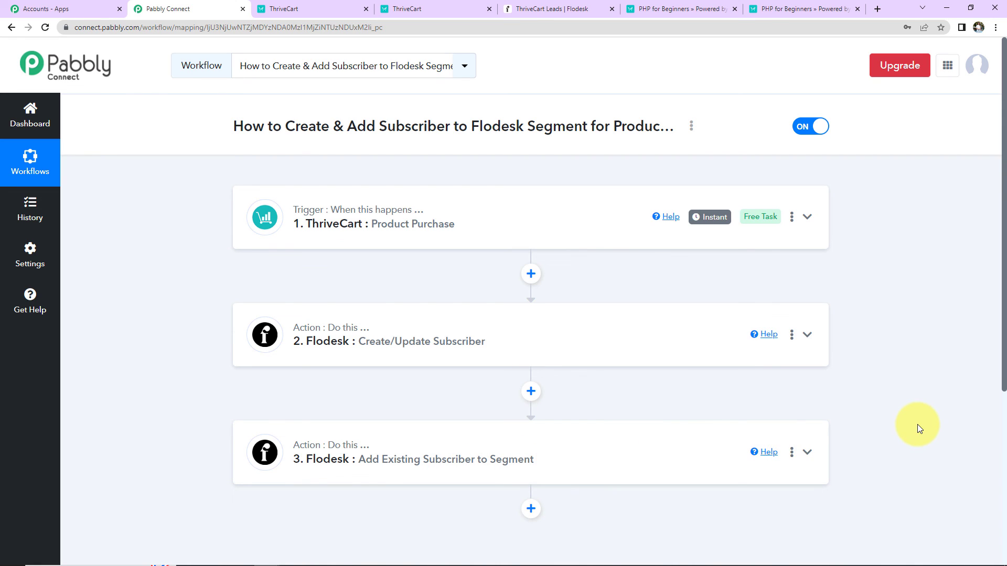